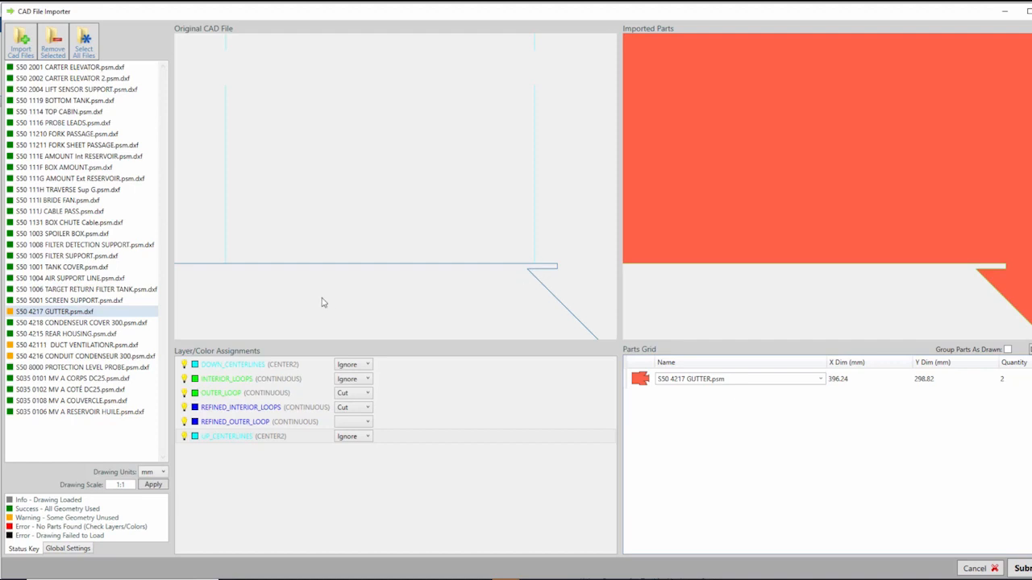
# - Remove the S50 4217 GUTTER, S50 42111 DUCT VENTILATIONR and S50 4216 CONDUIT CONDENSEUR 300 drawings from the import list
pyautogui.keyDown('ctrl'); pyautogui.click(95, 346); pyautogui.keyUp('ctrl')
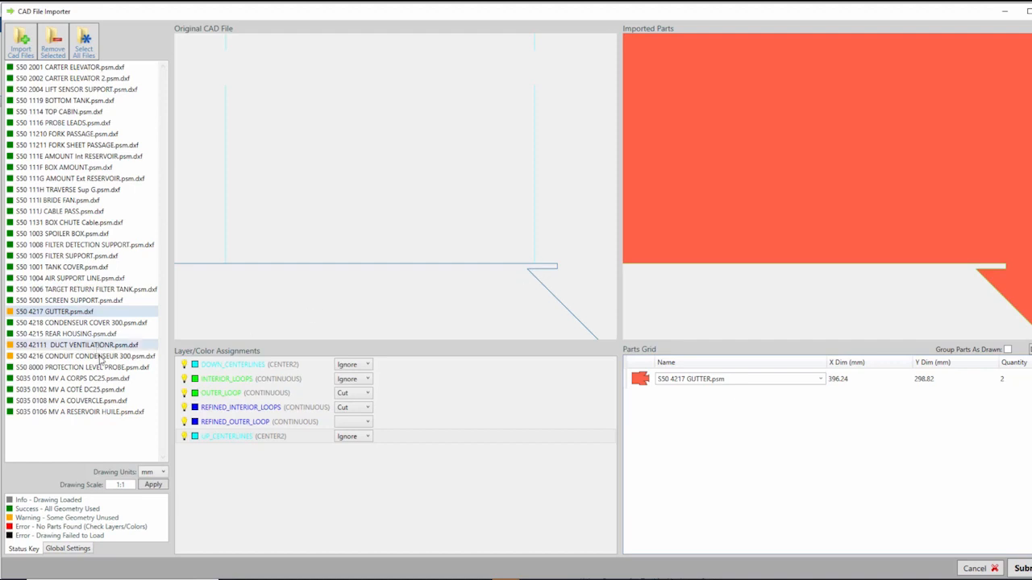
pyautogui.keyDown('ctrl'); pyautogui.click(98, 356); pyautogui.keyUp('ctrl')
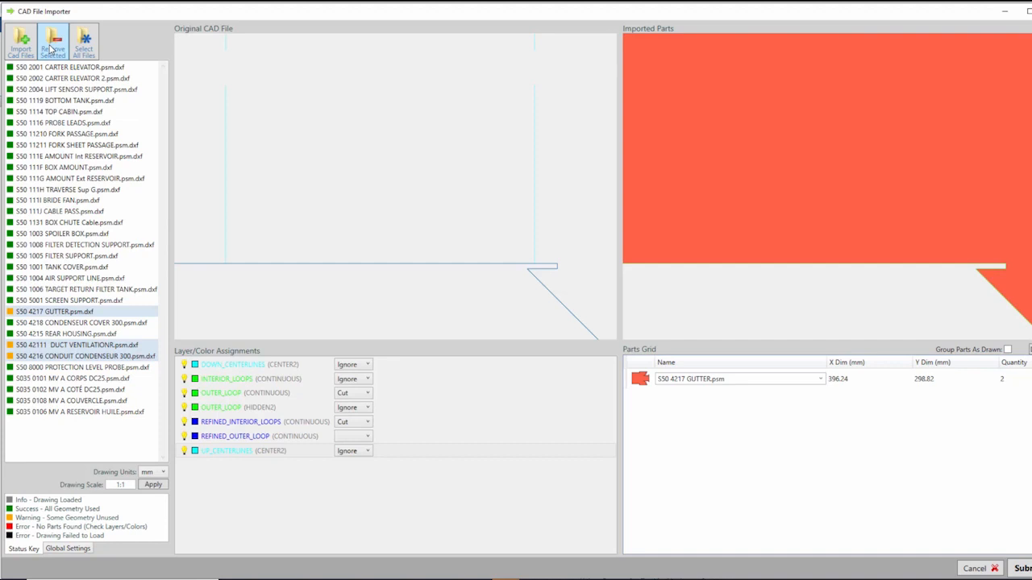
pyautogui.click(52, 47)
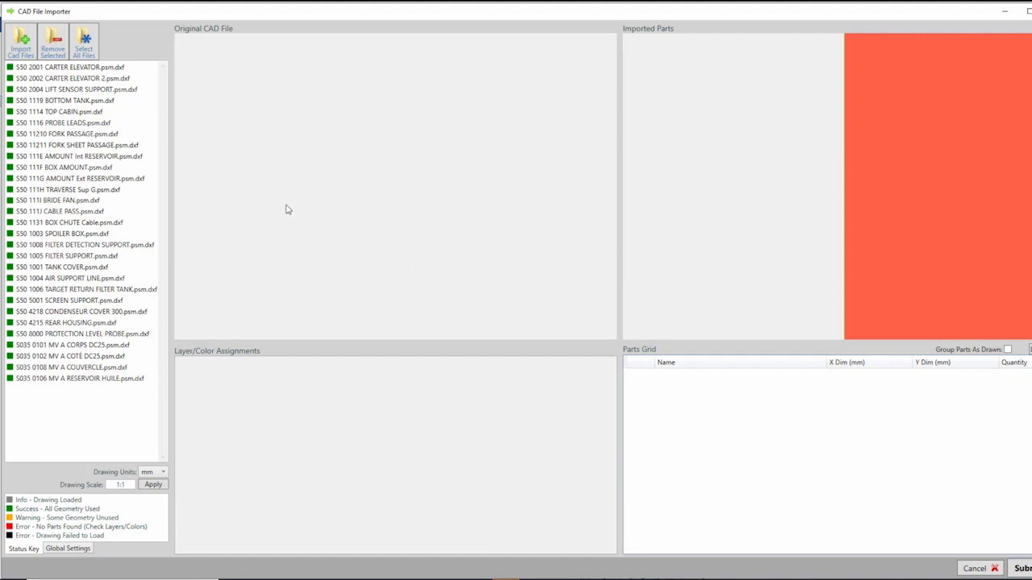
# - Review the remaining drawings' geometry, from S50 2002 CARTER ELEVATOR 2 through S50 111J CABLE PASS
pyautogui.click(56, 79)
pyautogui.click(56, 89)
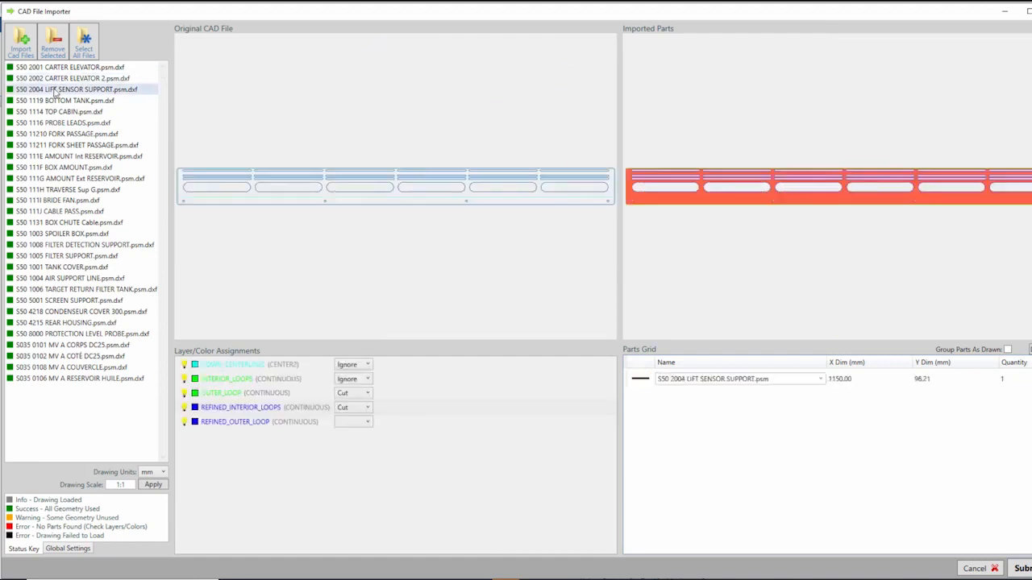
pyautogui.click(64, 100)
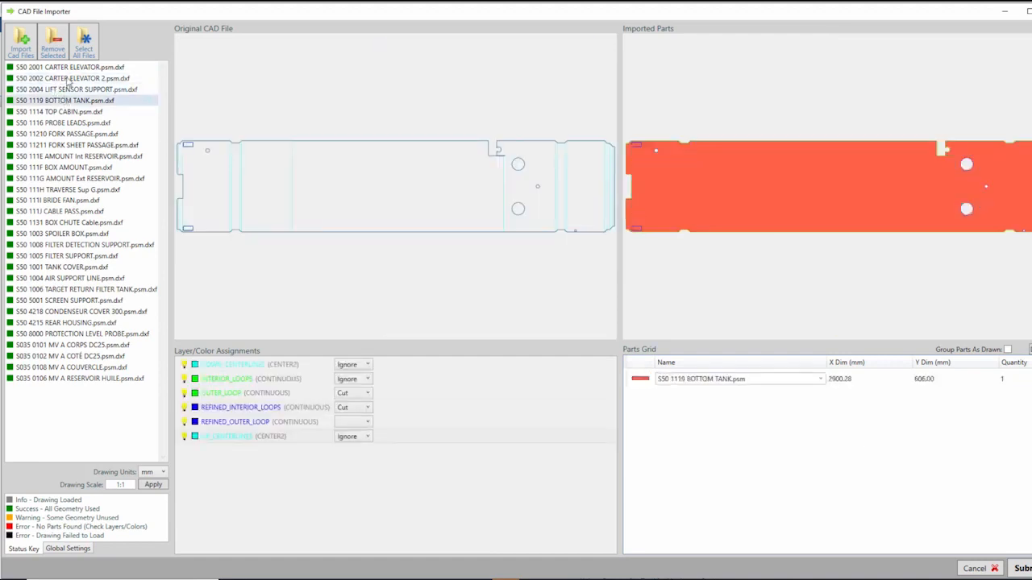
pyautogui.click(71, 123)
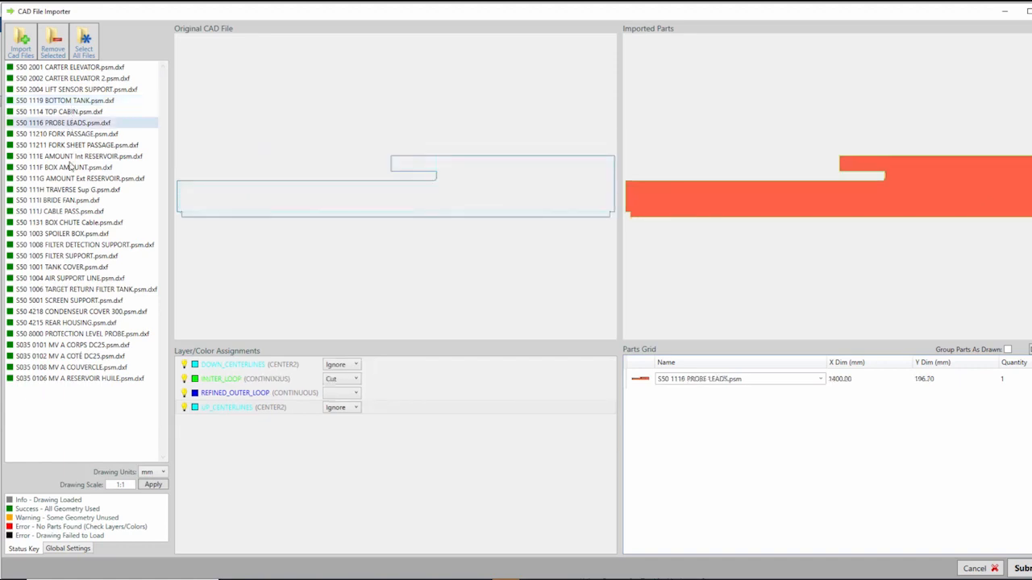
pyautogui.click(70, 156)
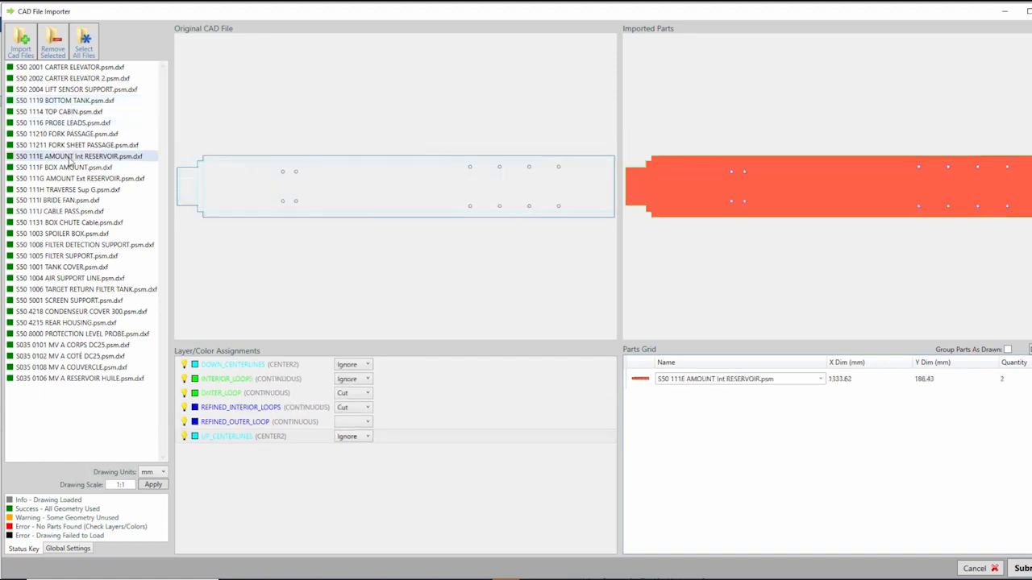
pyautogui.click(79, 212)
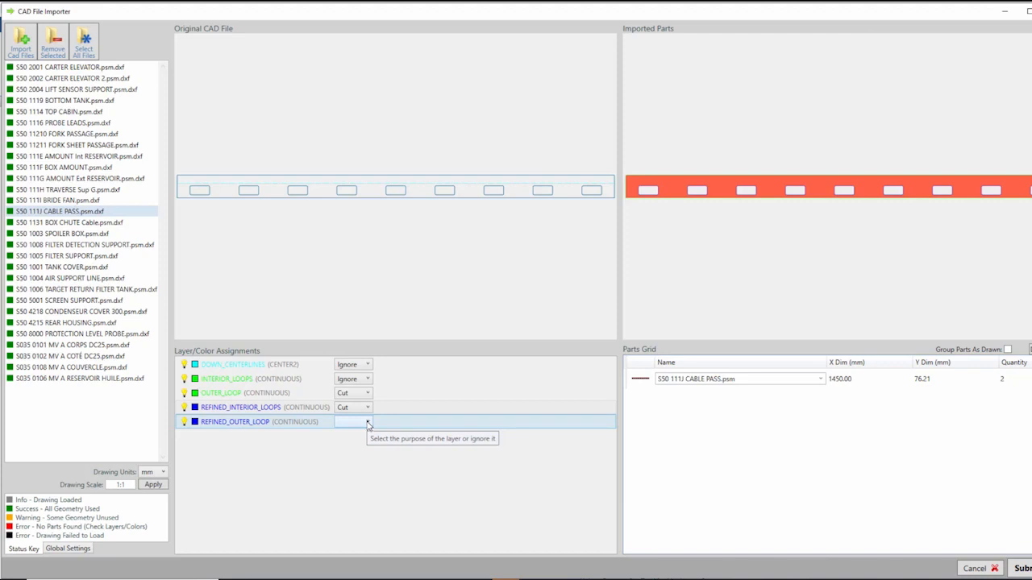
# - Assign the DOWN_CENTERLINES layer of S50 111J CABLE PASS to Attach and submit the parts for import
pyautogui.click(363, 365)
pyautogui.click(363, 389)
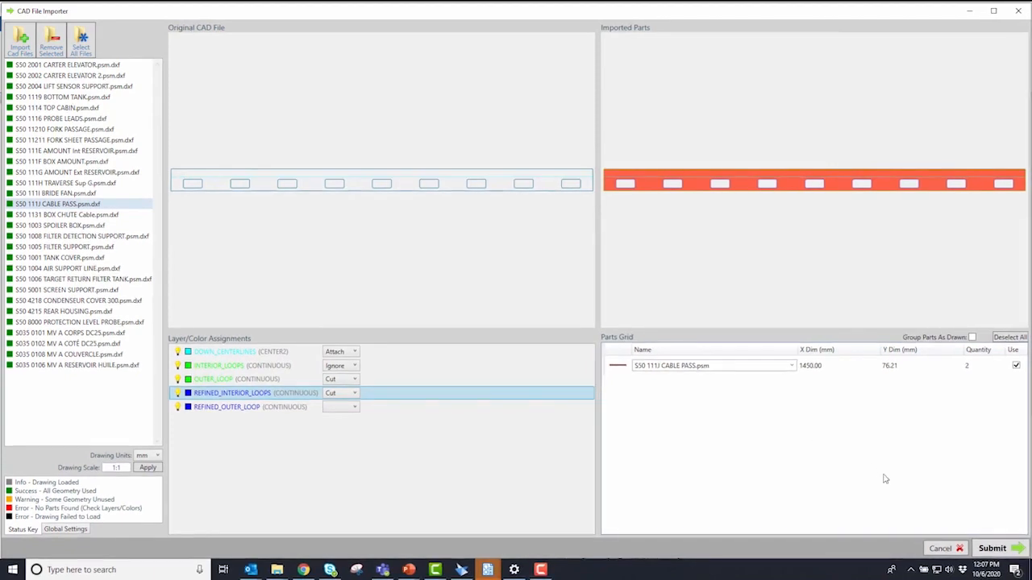
pyautogui.click(994, 548)
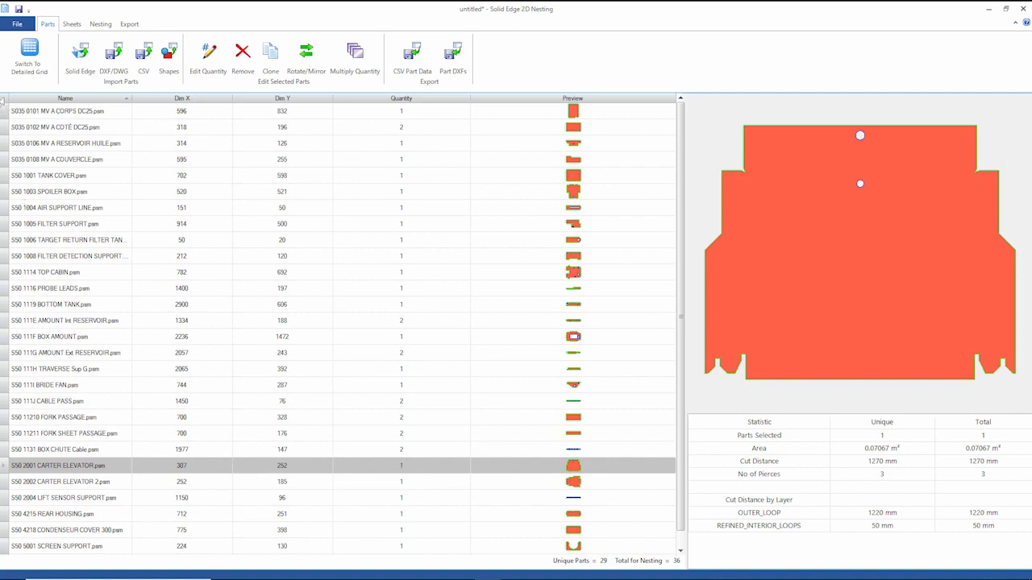
# - Multiply the quantity of all imported parts by 4
pyautogui.click(3, 100)
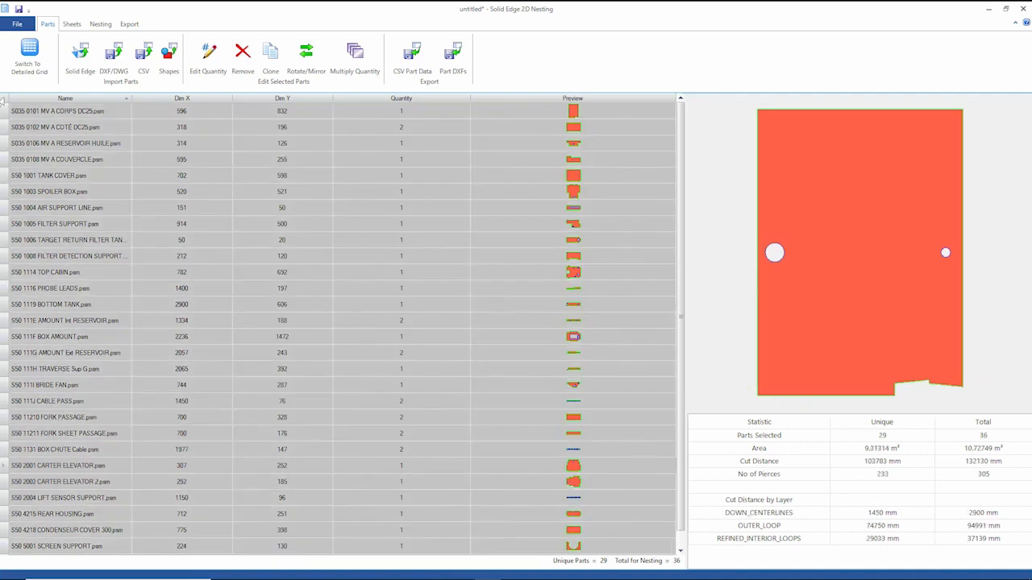
pyautogui.click(356, 61)
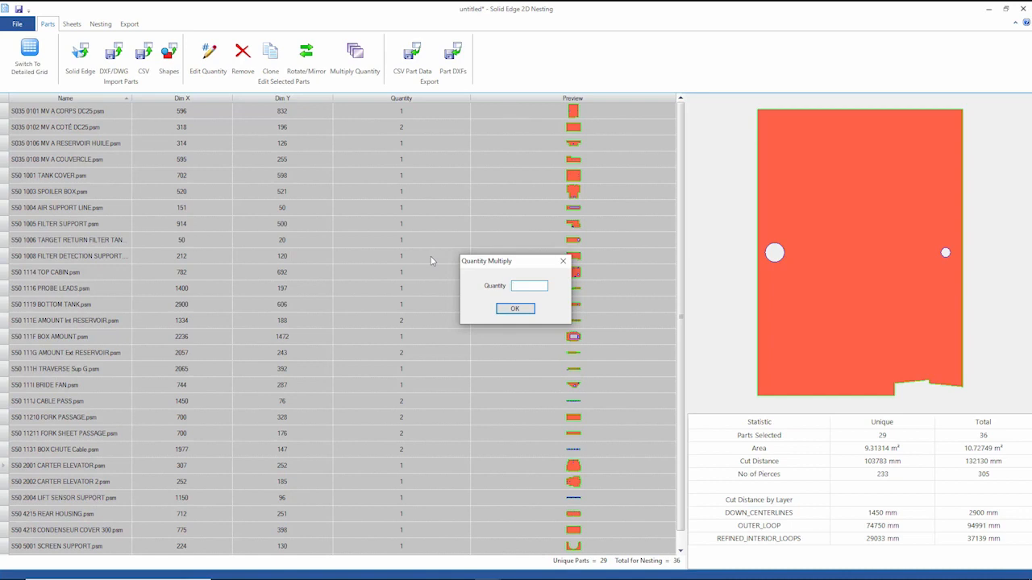
pyautogui.click(502, 312)
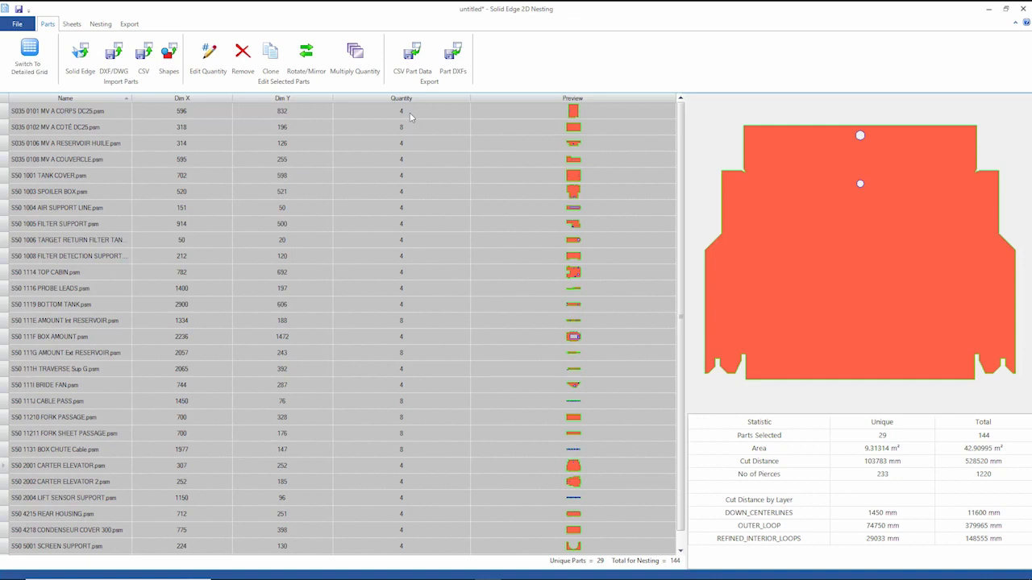
# - Add all standard sheet sizes to the job: 1500x1500, 3600x1500 and 2800x1500
pyautogui.click(72, 26)
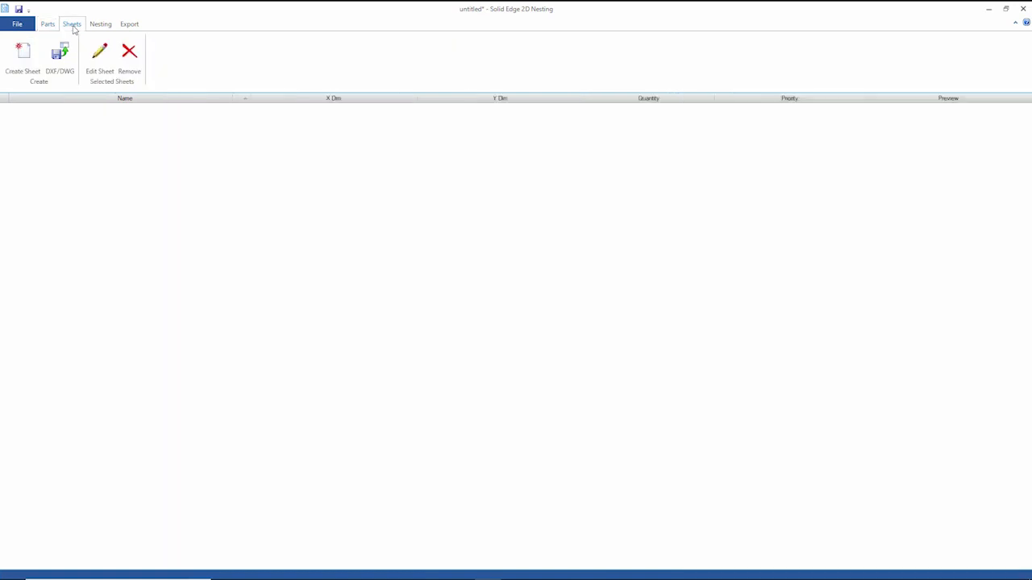
pyautogui.click(28, 67)
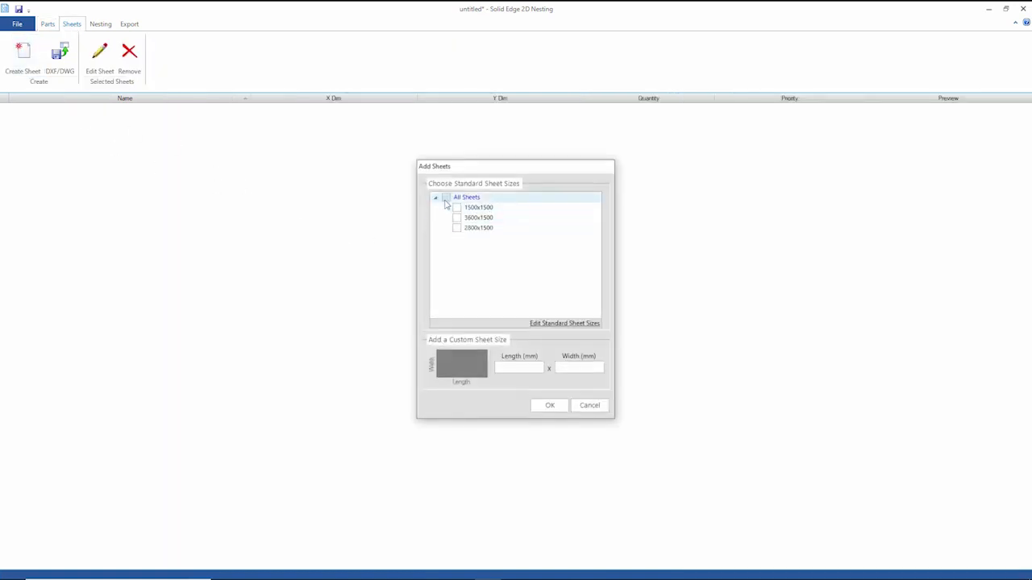
pyautogui.click(446, 201)
pyautogui.click(446, 198)
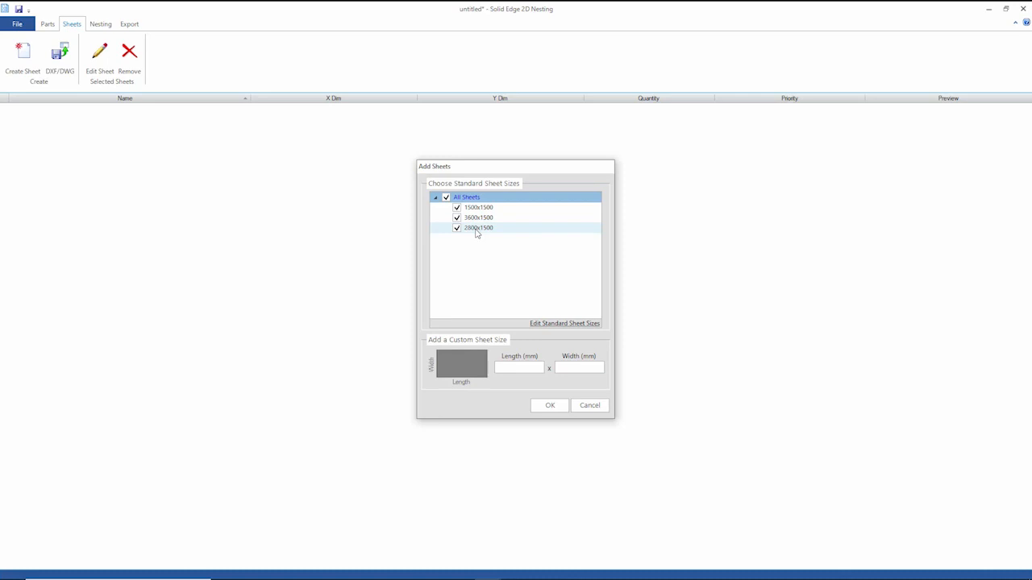
pyautogui.click(546, 407)
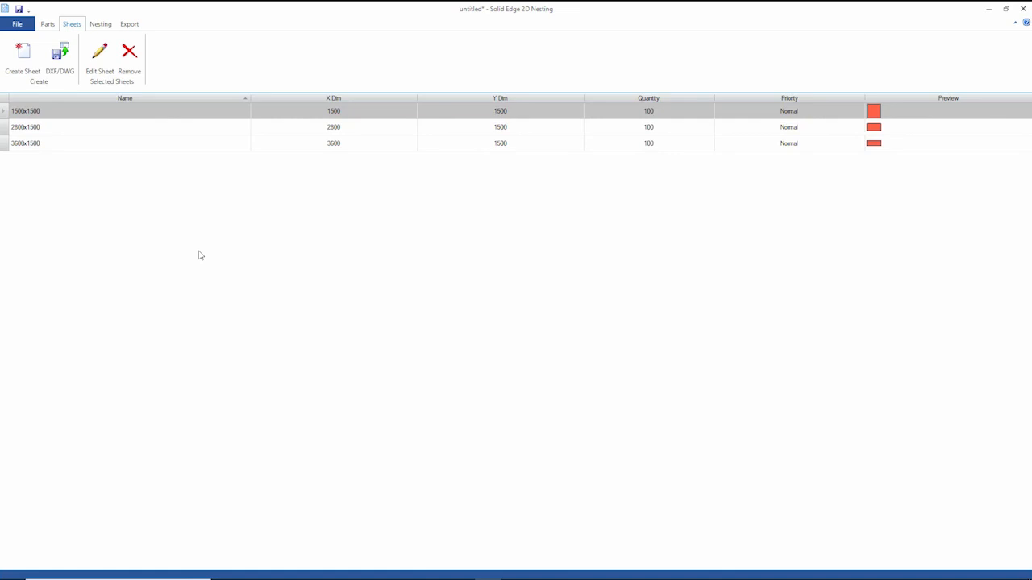
# - Start the nesting run with the existing rotation, spacing and Best Efficiency settings
pyautogui.click(102, 25)
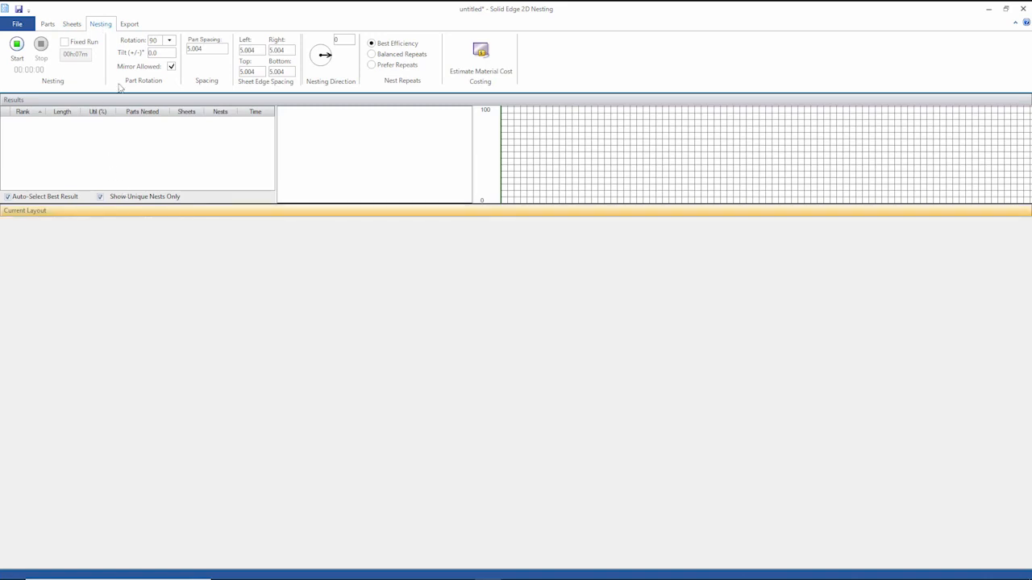
pyautogui.click(17, 45)
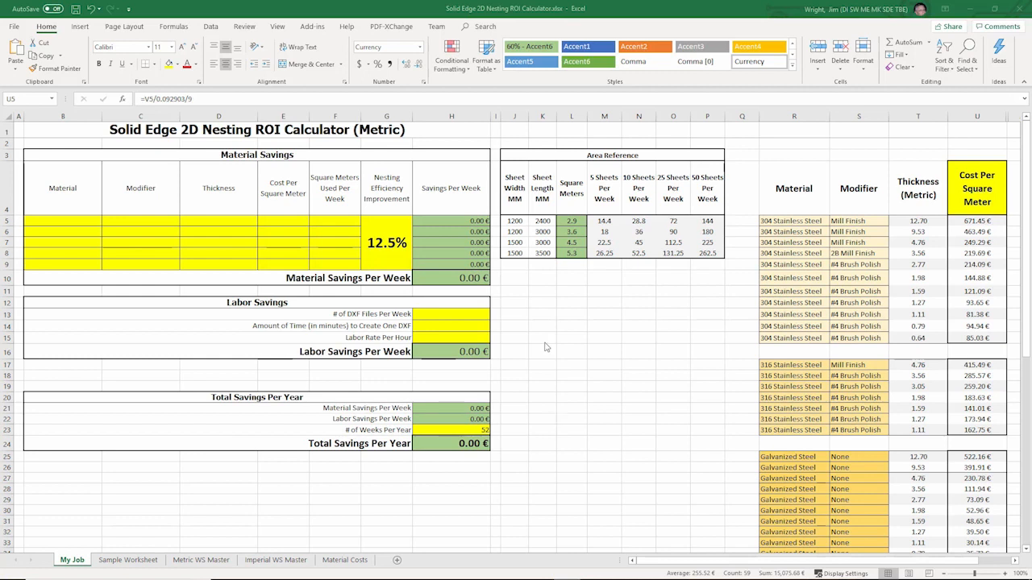
# - In the Excel ROI calculator, copy the 304 Stainless Steel #4 Brush Polish 1.98 row into the first Material Savings row as values
pyautogui.click(389, 253)
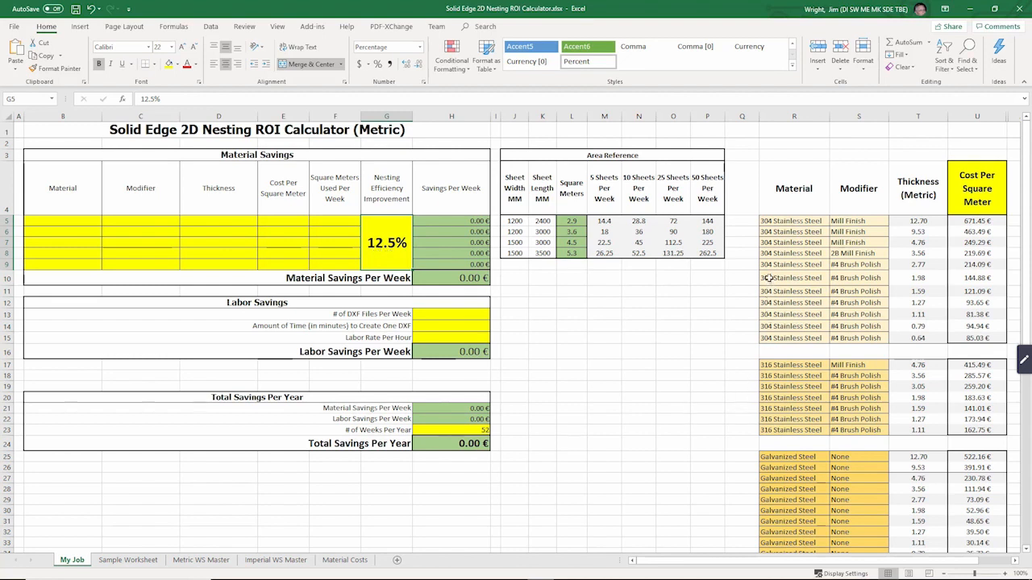
pyautogui.moveTo(768, 278); pyautogui.dragTo(968, 279)
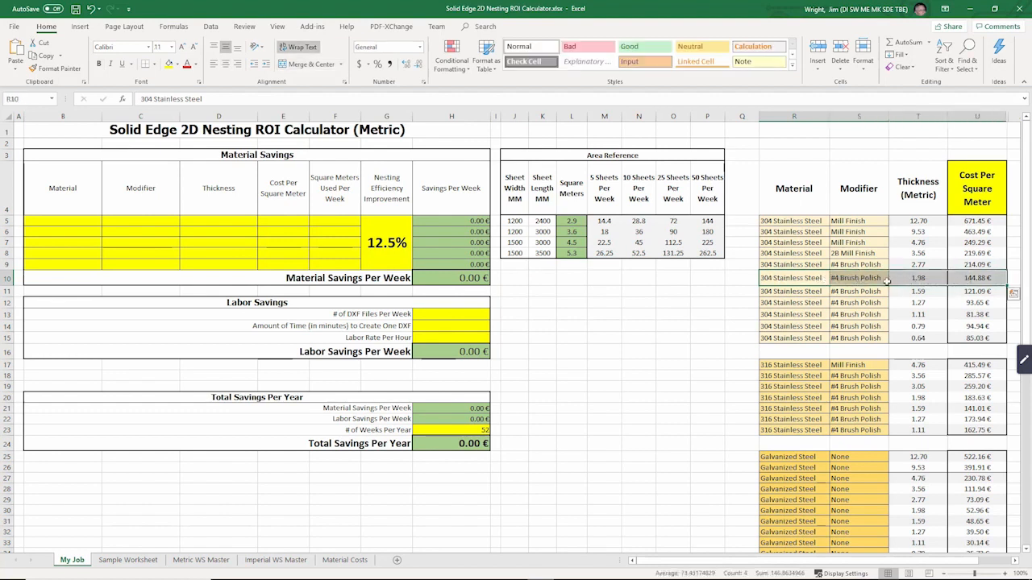
pyautogui.rightClick(808, 278)
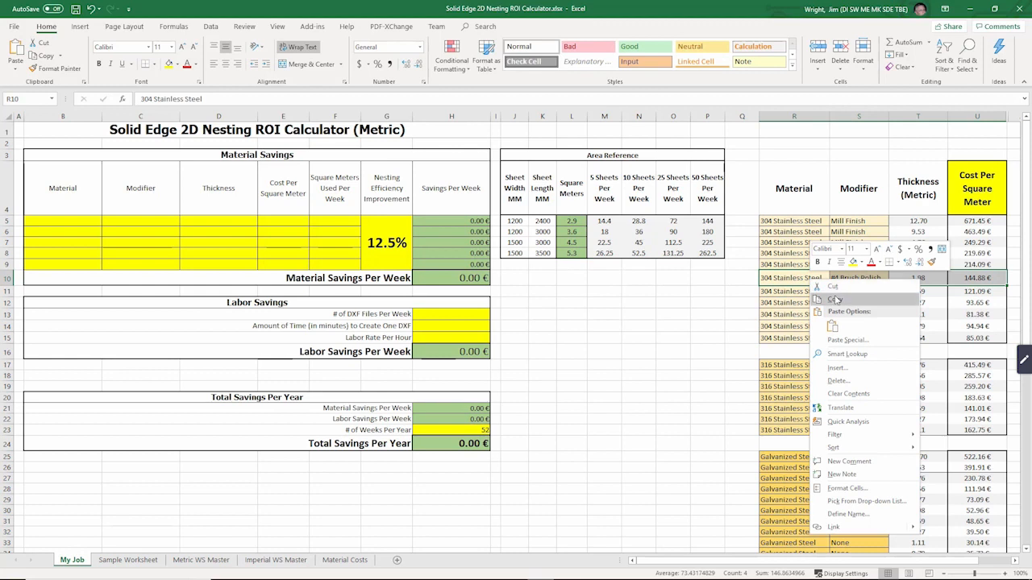
pyautogui.click(843, 303)
pyautogui.click(74, 215)
pyautogui.rightClick(77, 218)
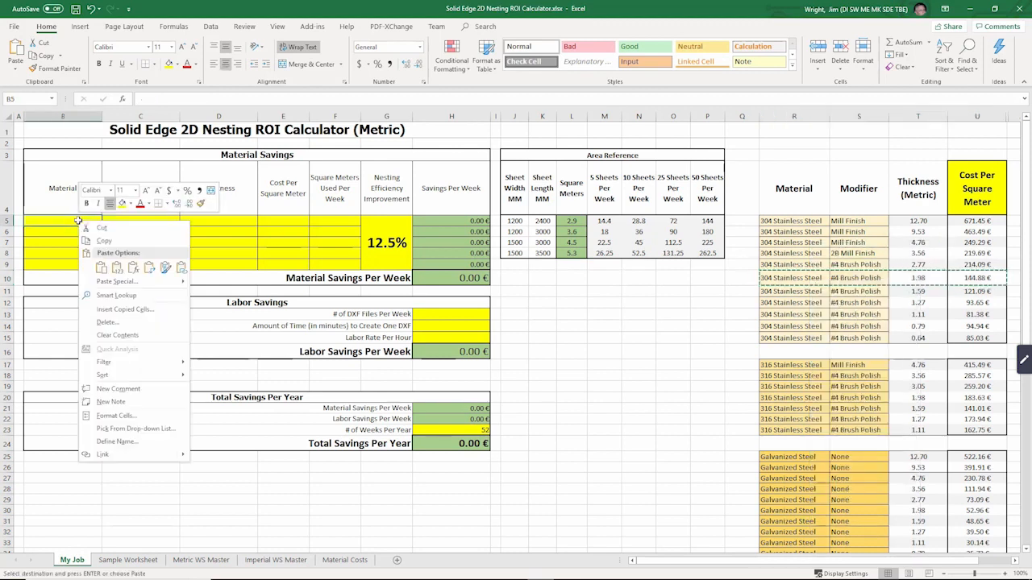
pyautogui.click(118, 268)
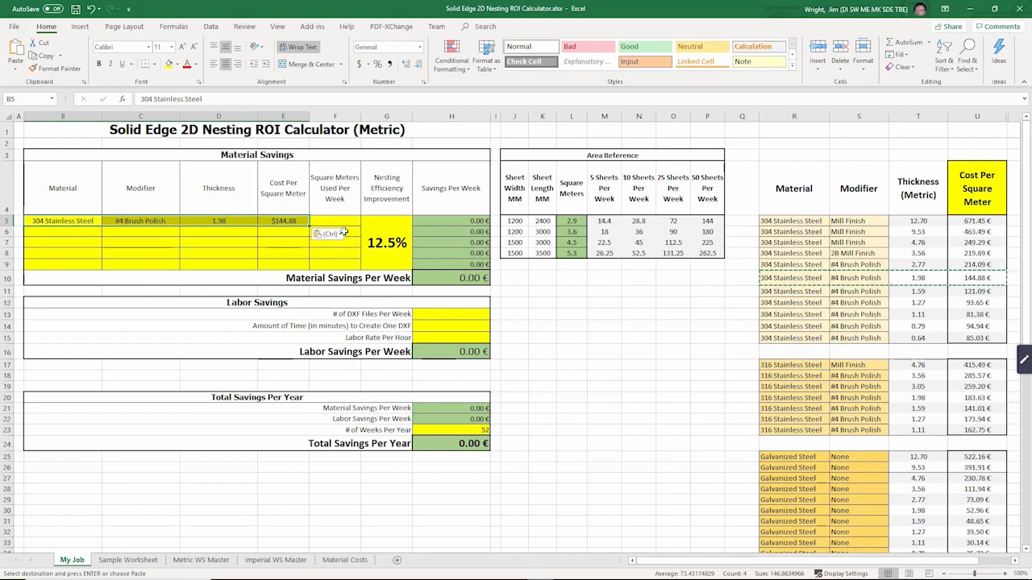
# - Link the stainless steel row's Square Meters Used Per Week to the 1500 x 3000 sheet's square meters in cell L7
pyautogui.click(343, 222)
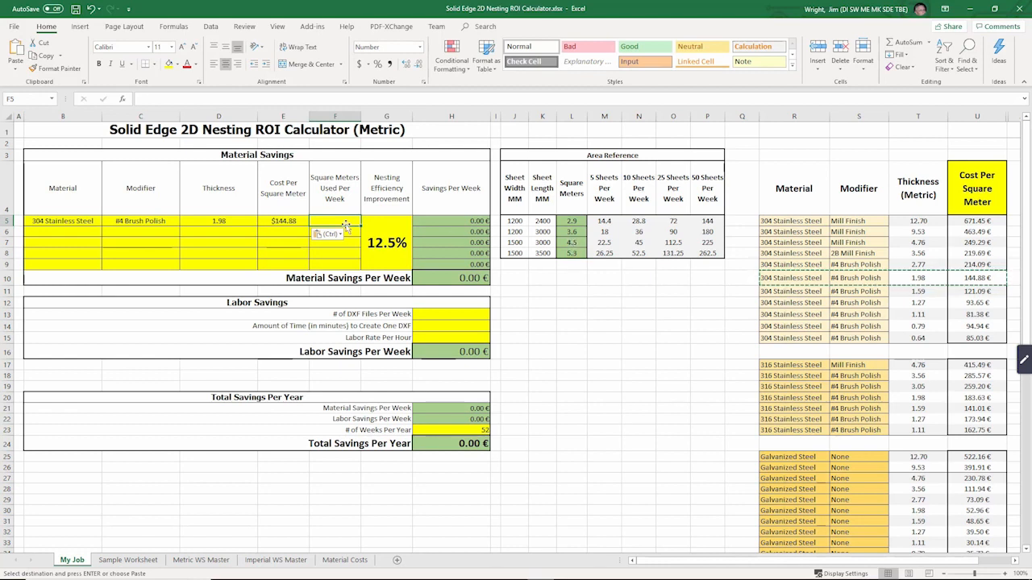
pyautogui.write('=')
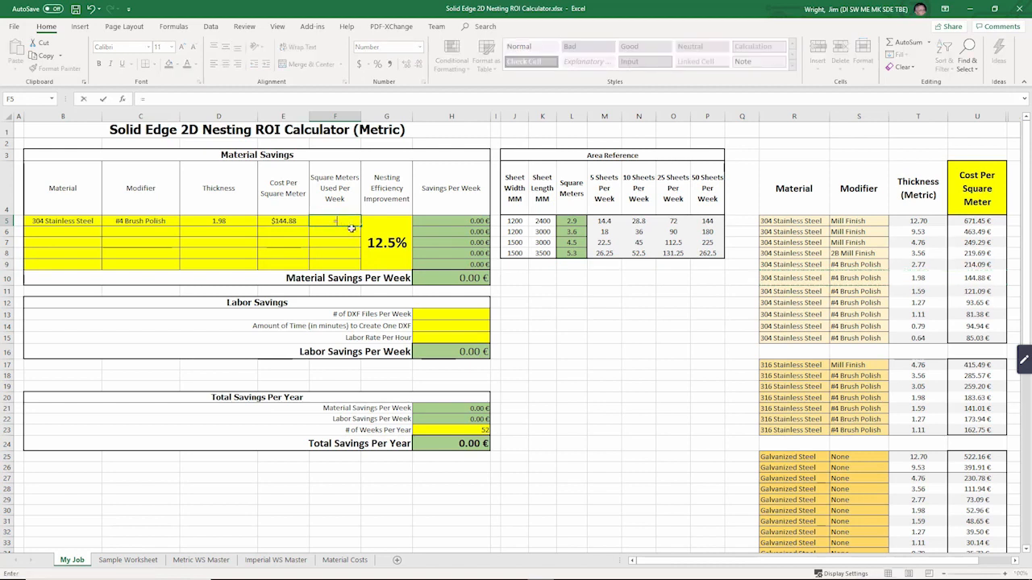
pyautogui.click(571, 243)
pyautogui.press('Return')
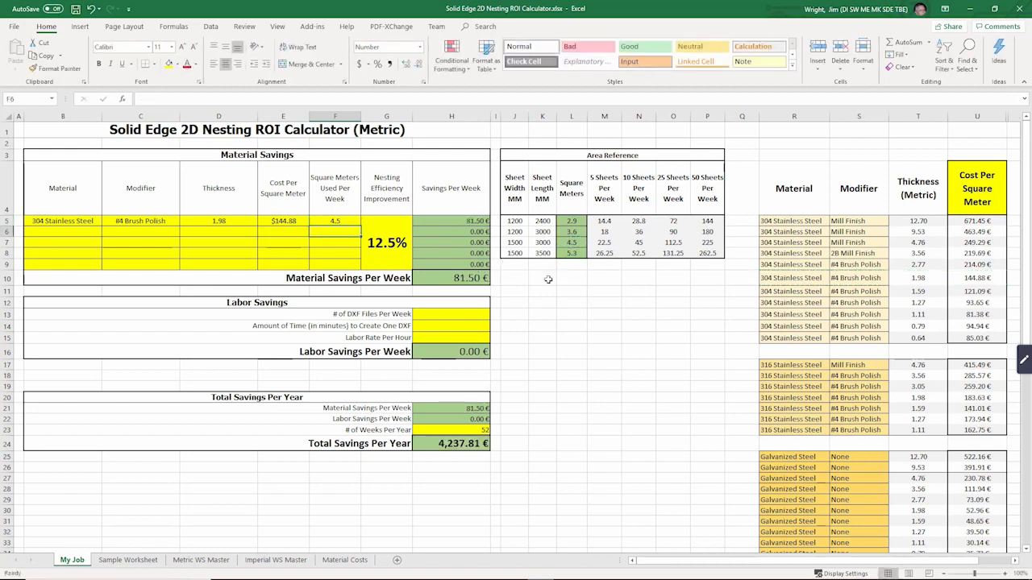
# - Copy the Hot Rolled Steel 3.05 row from the cost list into the second Material Savings row as values
pyautogui.click(72, 233)
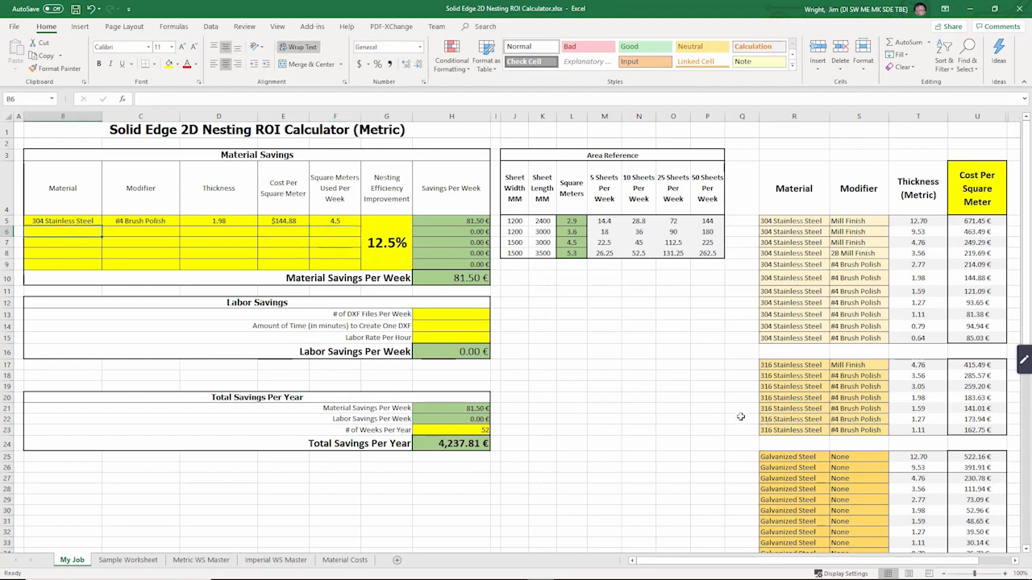
pyautogui.scroll(-4, 740, 416)
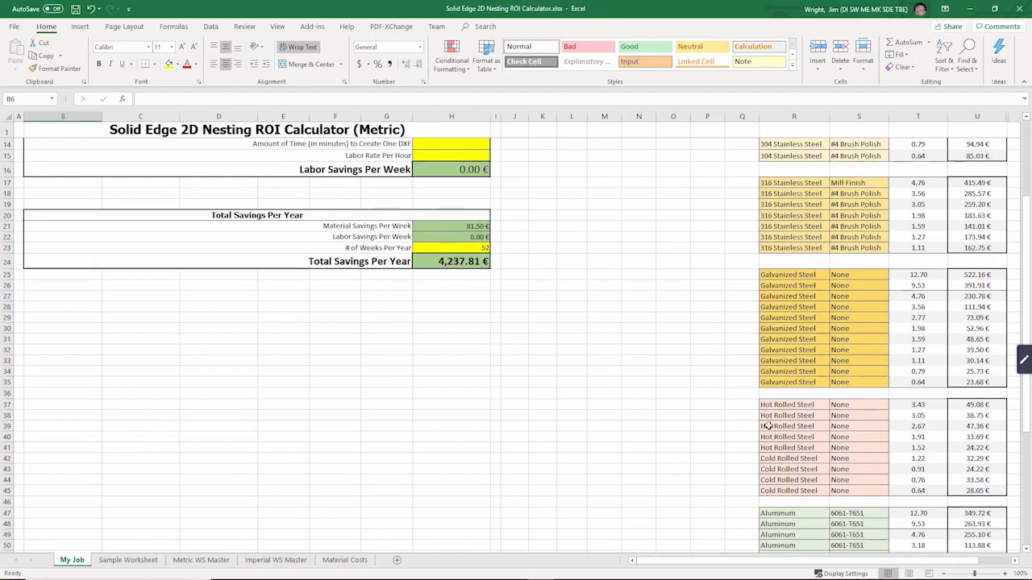
pyautogui.moveTo(769, 415); pyautogui.dragTo(961, 416)
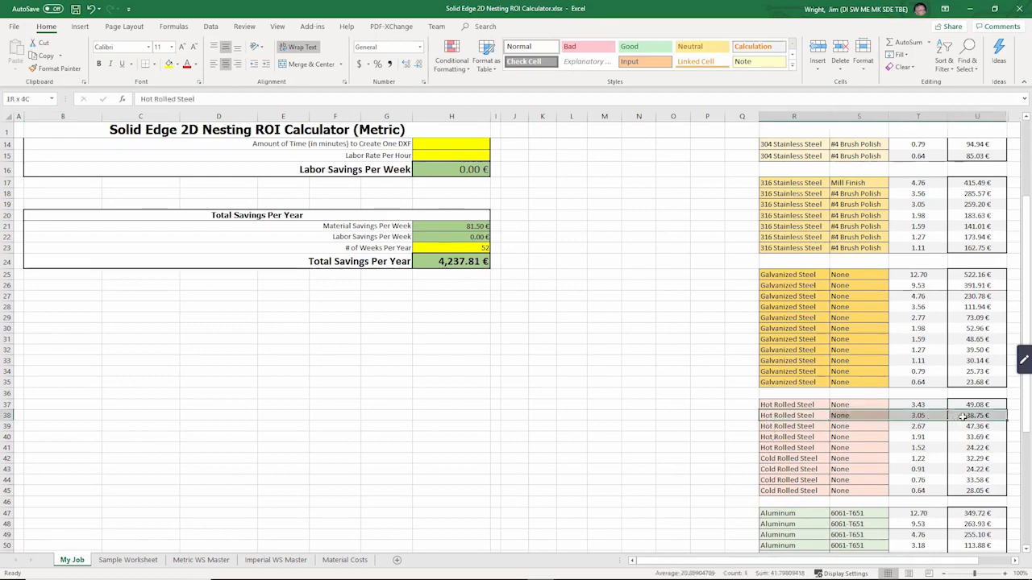
pyautogui.rightClick(807, 415)
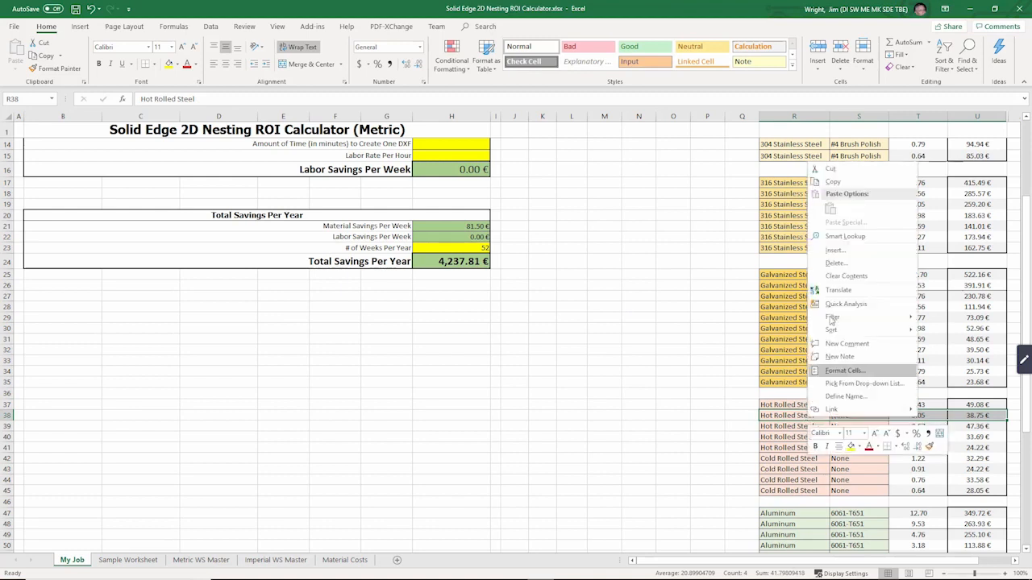
pyautogui.click(834, 181)
pyautogui.scroll(4, 521, 326)
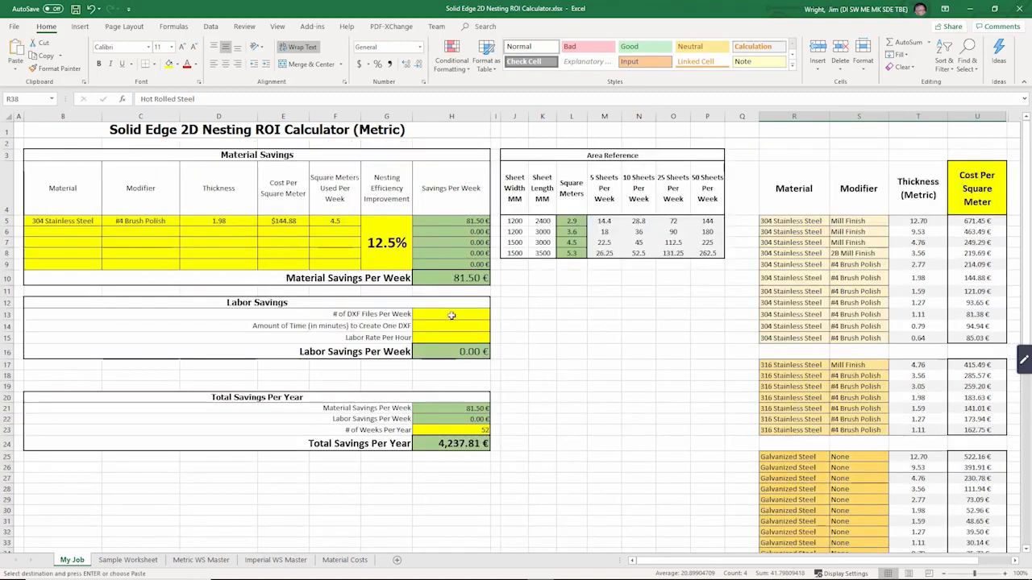
pyautogui.rightClick(37, 232)
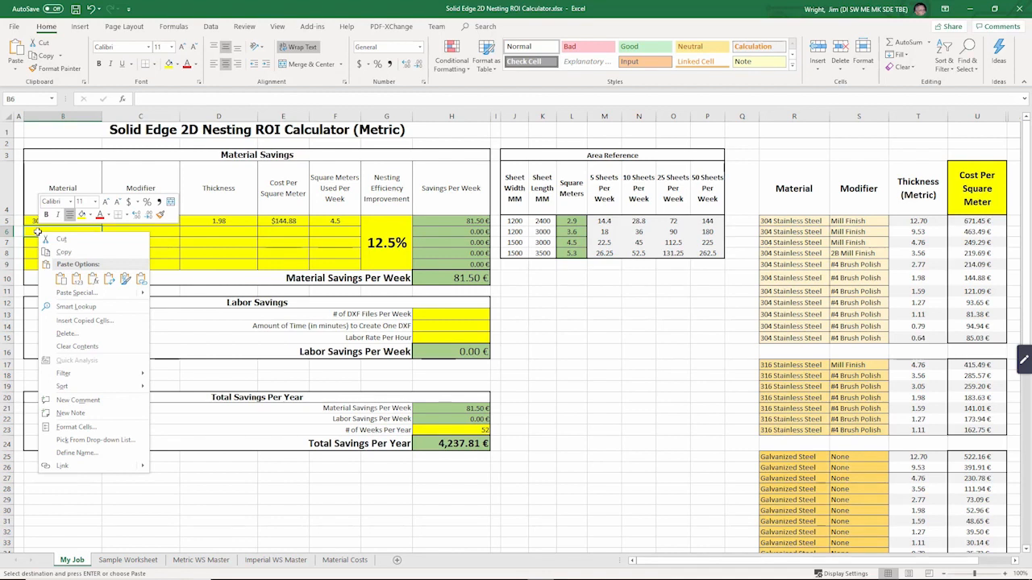
pyautogui.click(77, 279)
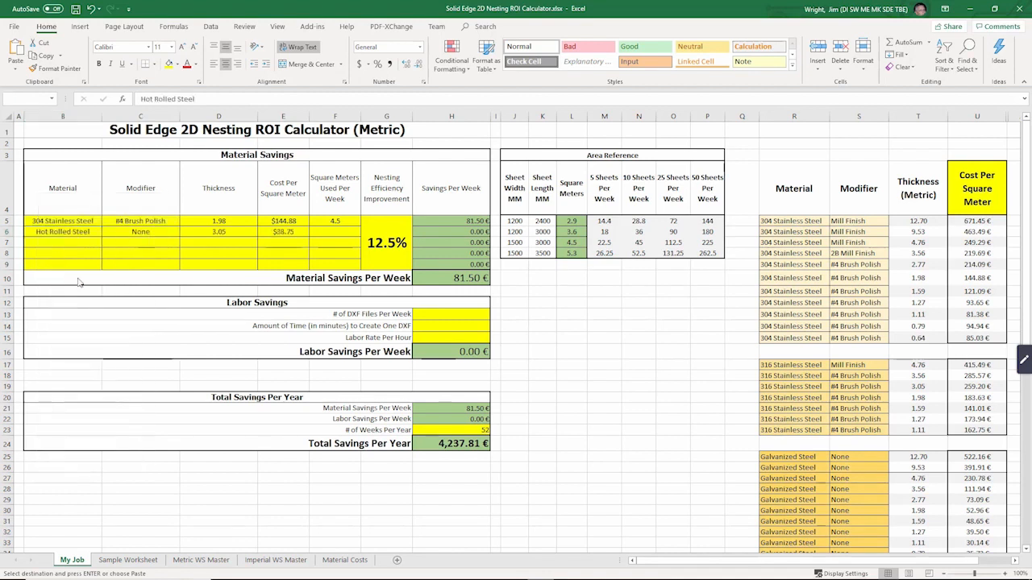
# - Link the hot rolled steel row's Square Meters Used Per Week to the 1500 x 3000 sheet's 10 Sheets Per Week value in cell N7
pyautogui.click(345, 231)
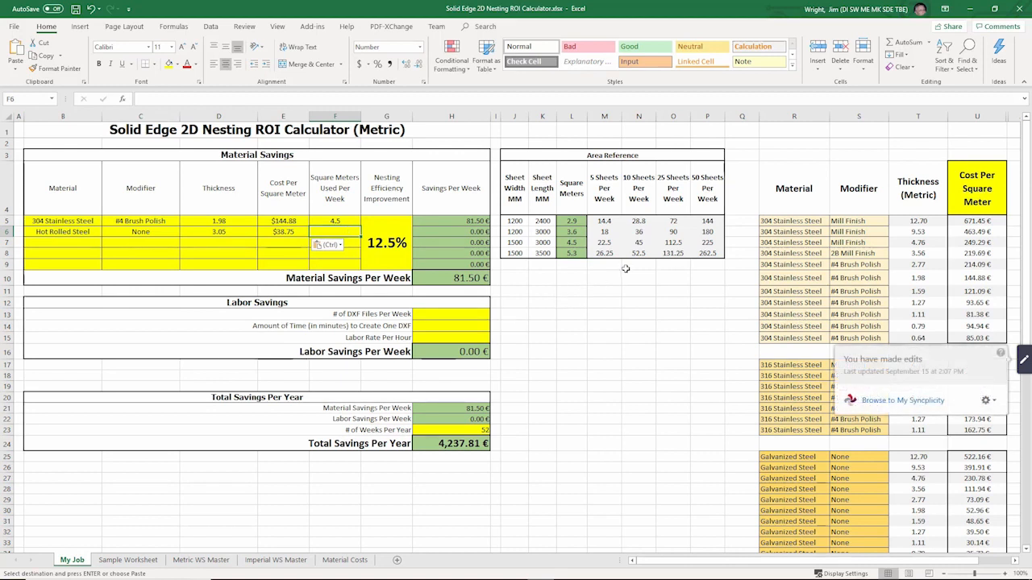
pyautogui.write('=')
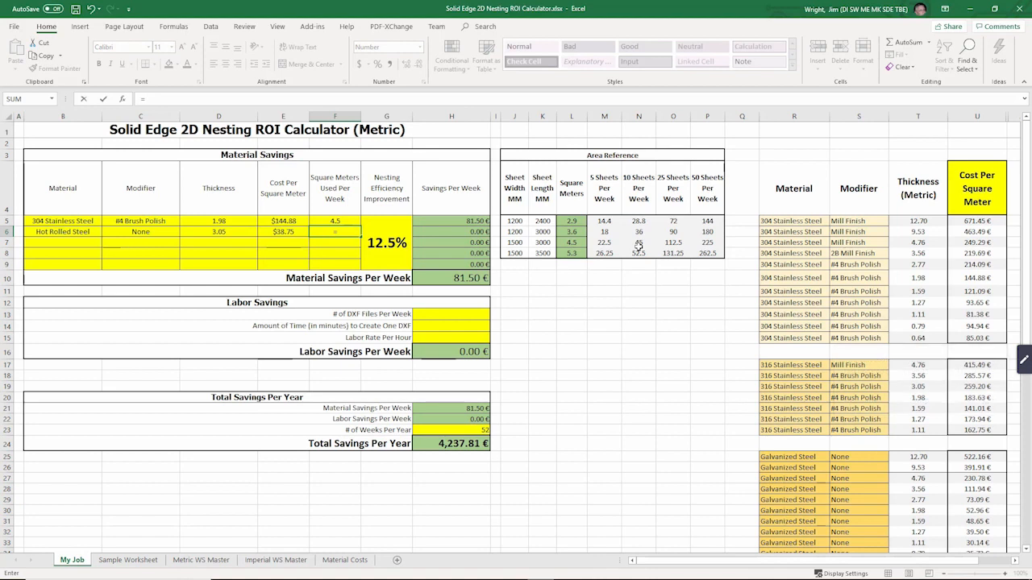
pyautogui.click(639, 243)
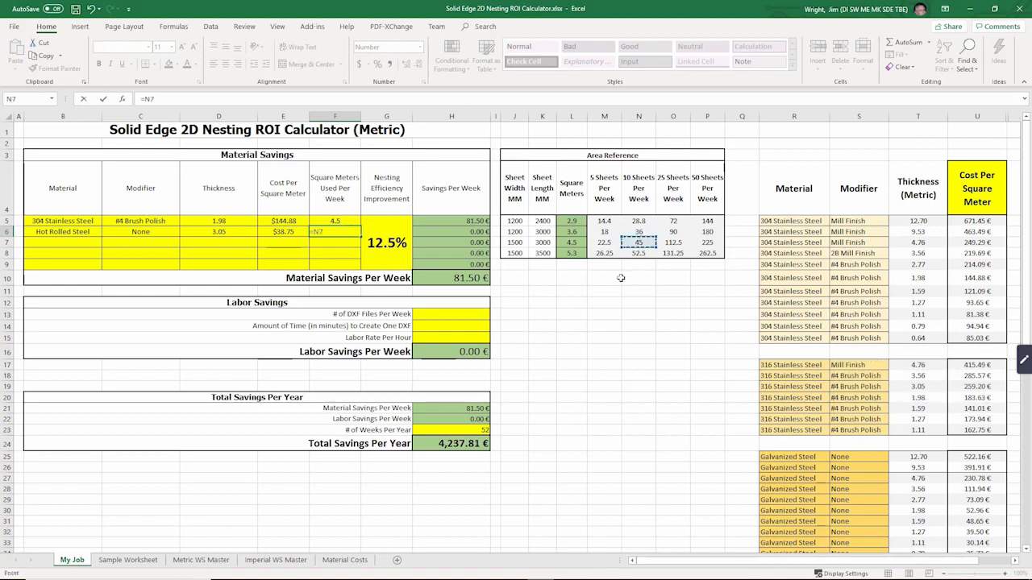
pyautogui.press('Return')
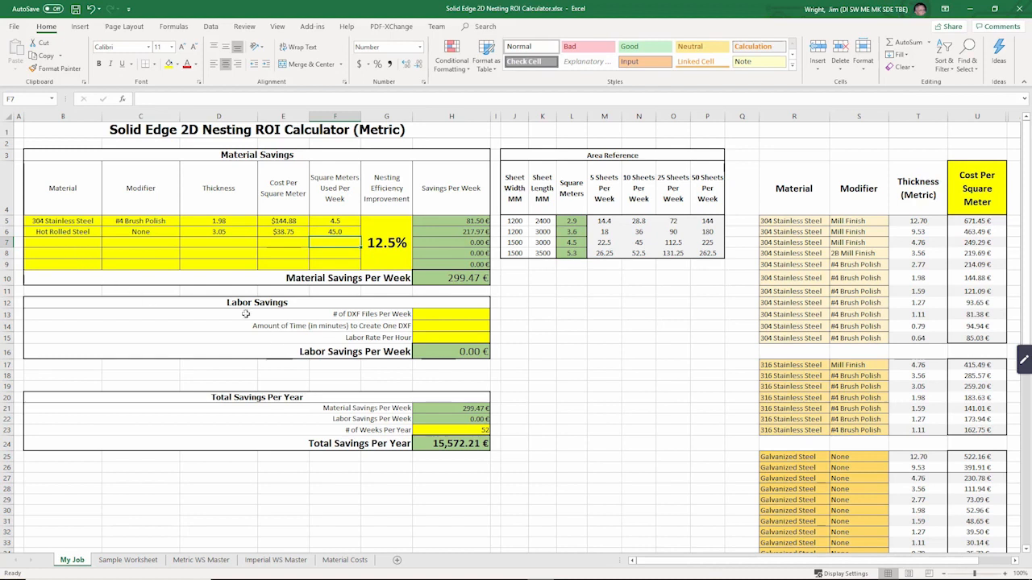
# - Copy the Aluminum 3003-H14 1.59 row from the cost list into the third Material Savings row as values
pyautogui.scroll(-6, 672, 348)
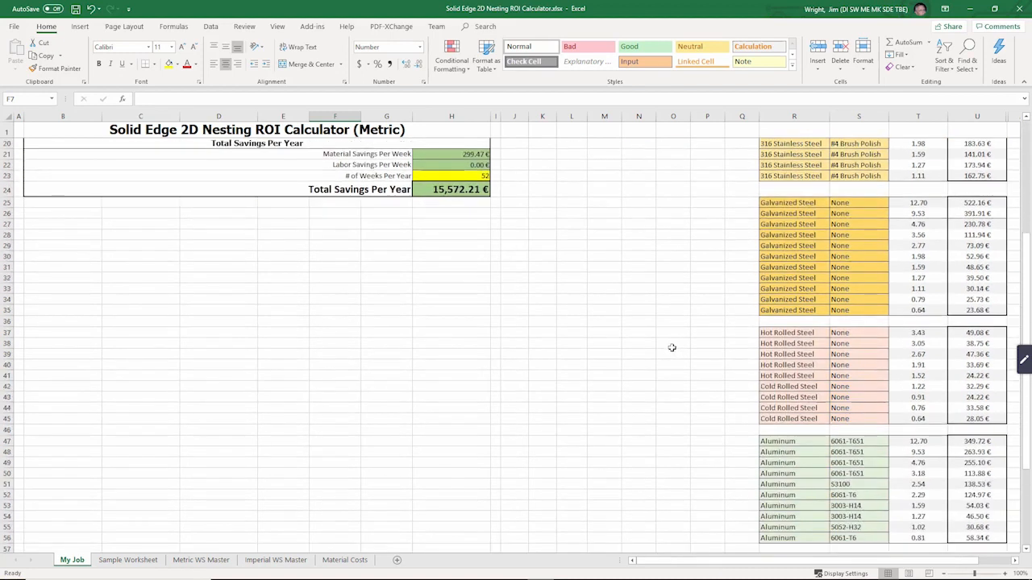
pyautogui.scroll(-2, 672, 347)
pyautogui.moveTo(782, 437); pyautogui.dragTo(976, 435)
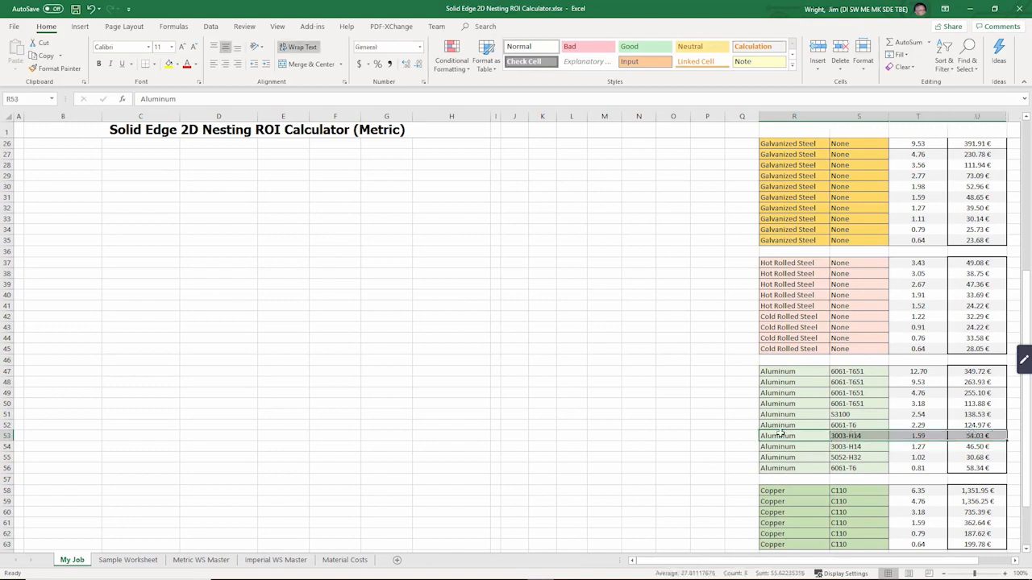
pyautogui.rightClick(780, 433)
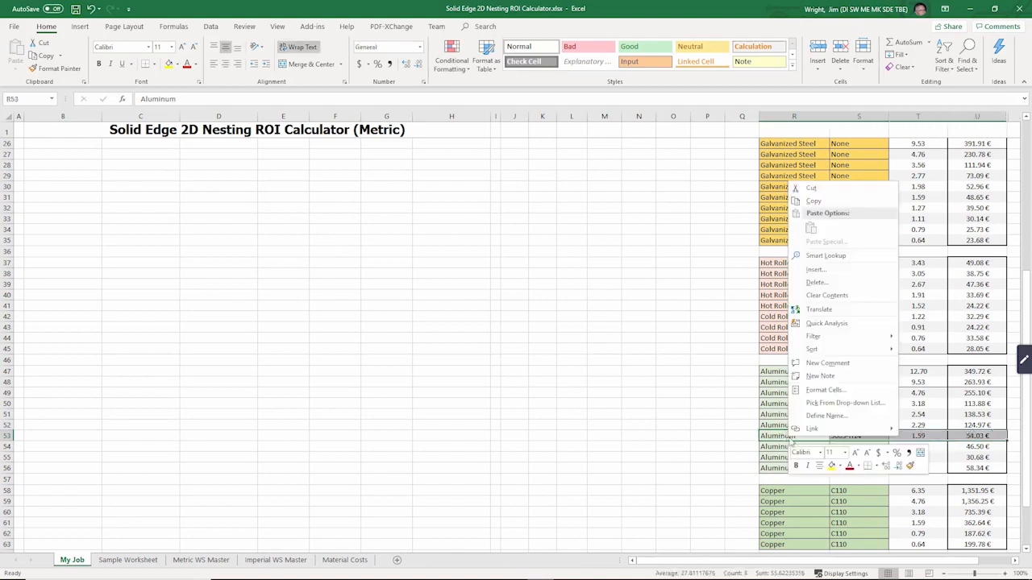
pyautogui.click(814, 202)
pyautogui.scroll(8, 530, 362)
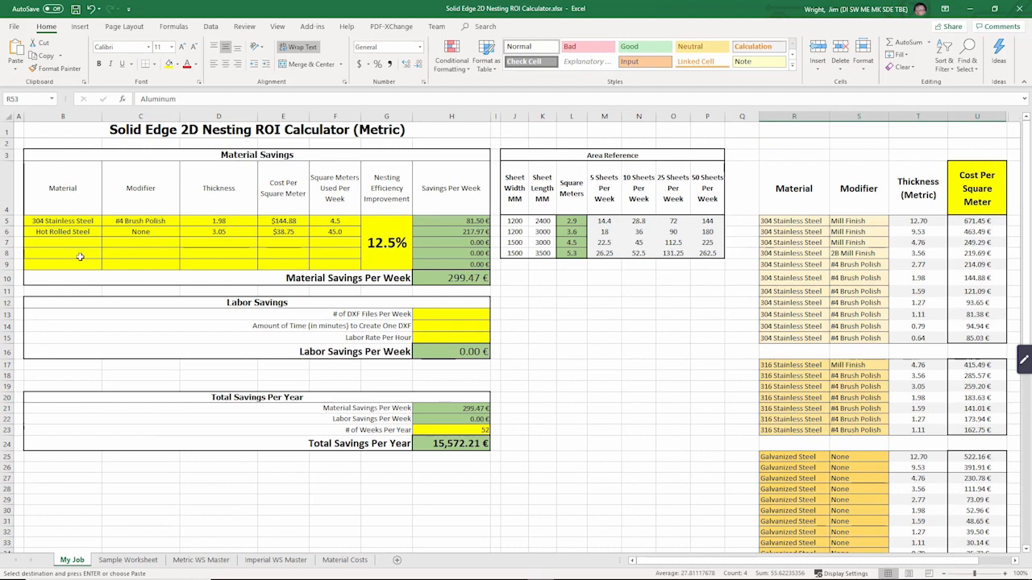
pyautogui.click(53, 242)
pyautogui.rightClick(53, 242)
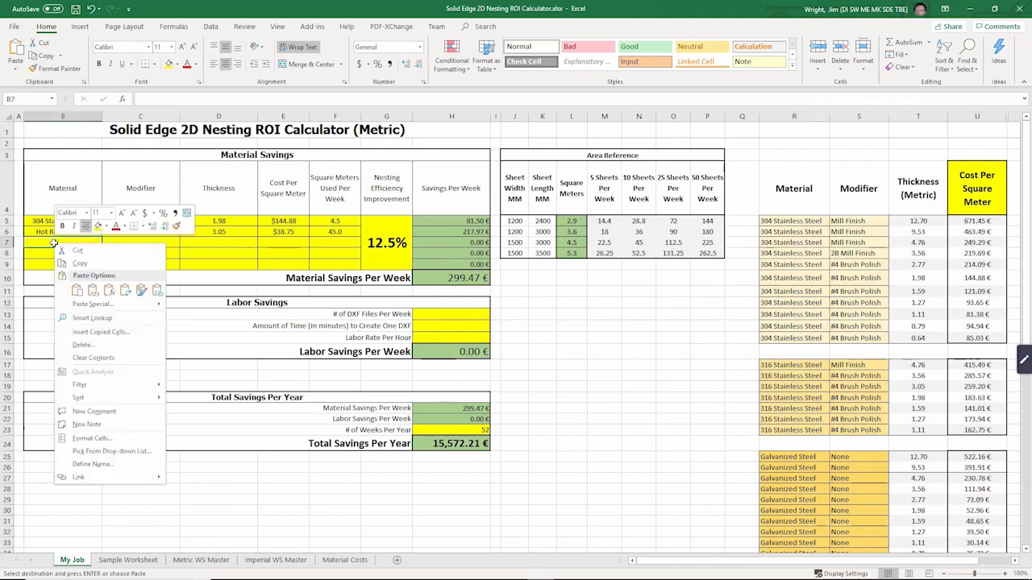
pyautogui.click(92, 291)
# - Link the aluminum row's Square Meters Used Per Week to the 1200 x 3000 sheet's 10 Sheets Per Week value in cell N6
pyautogui.click(339, 244)
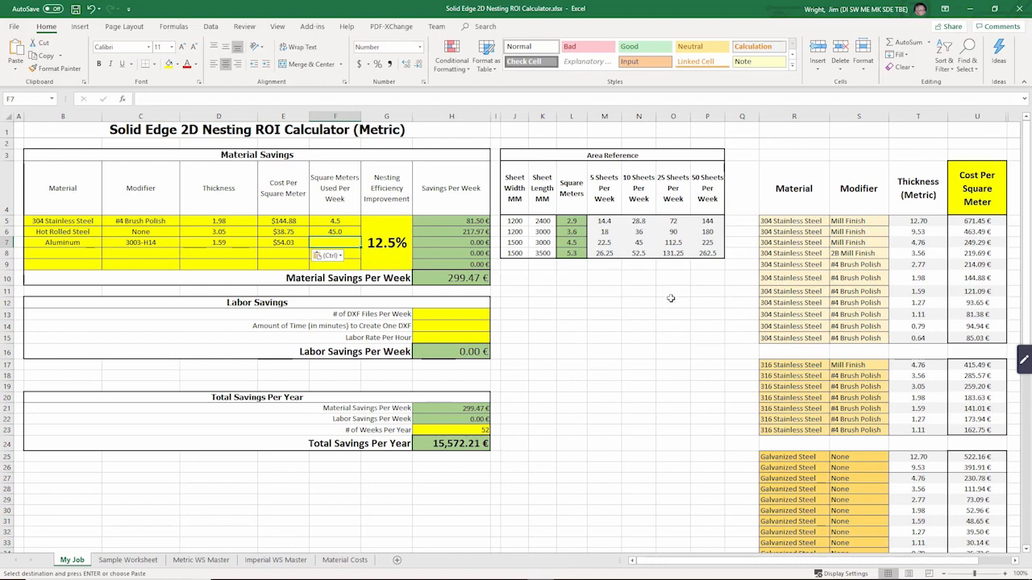
pyautogui.write('=')
pyautogui.click(639, 233)
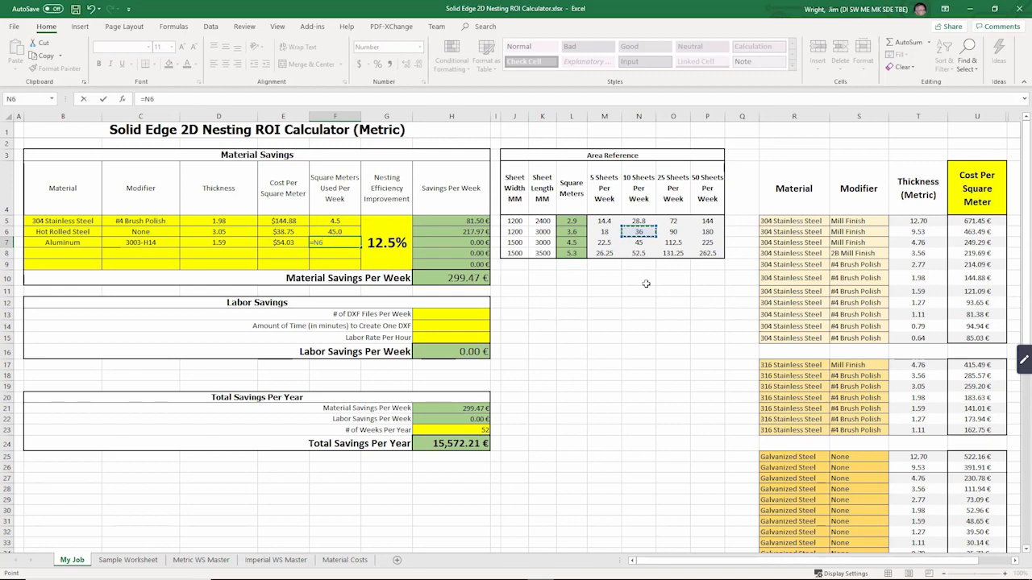
pyautogui.press('Return')
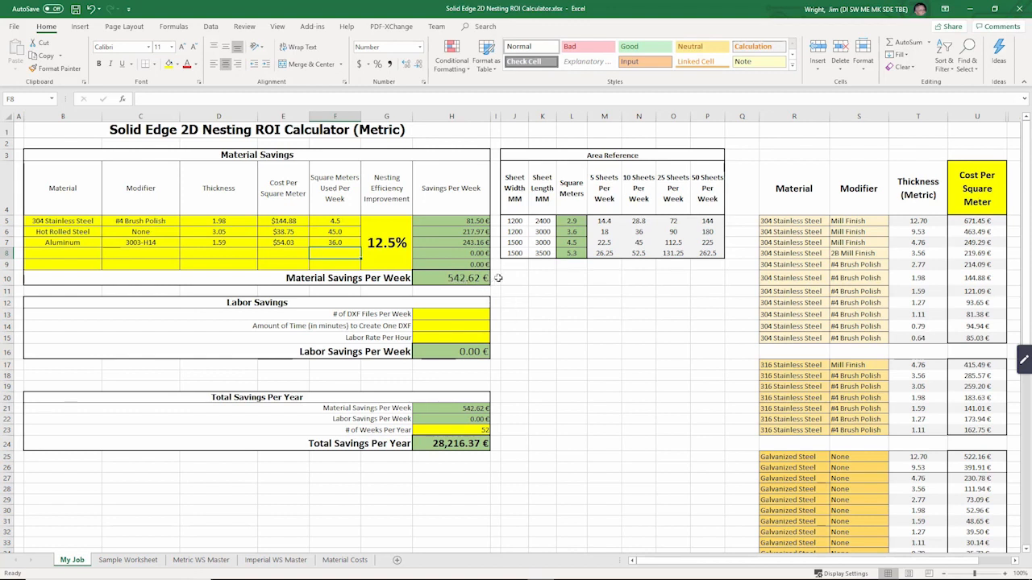
# - Fill in Labor Savings with 35 DXF files per week, 3 minutes to create one DXF and a labor rate of 35 per hour
pyautogui.click(474, 312)
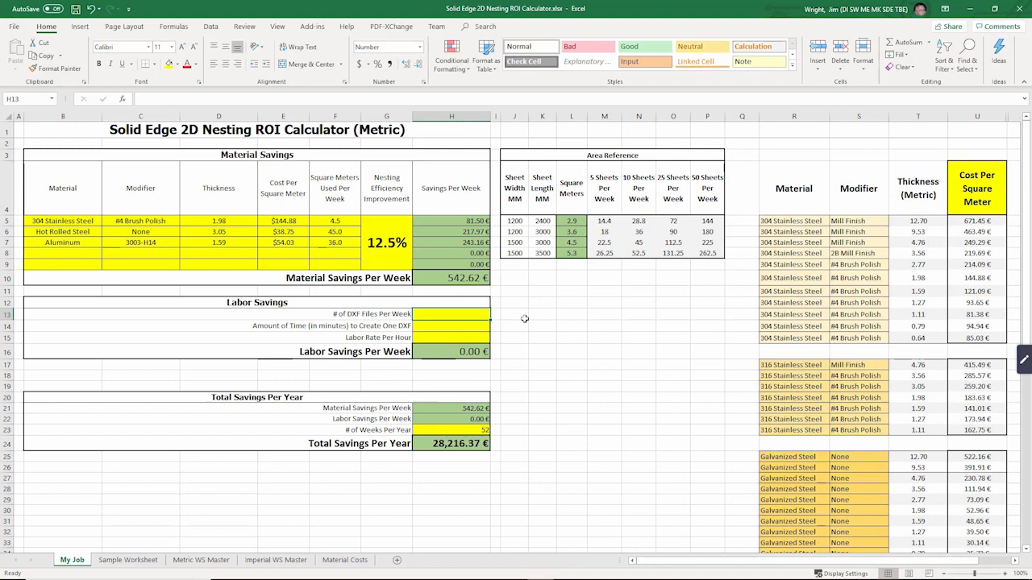
pyautogui.write('35')
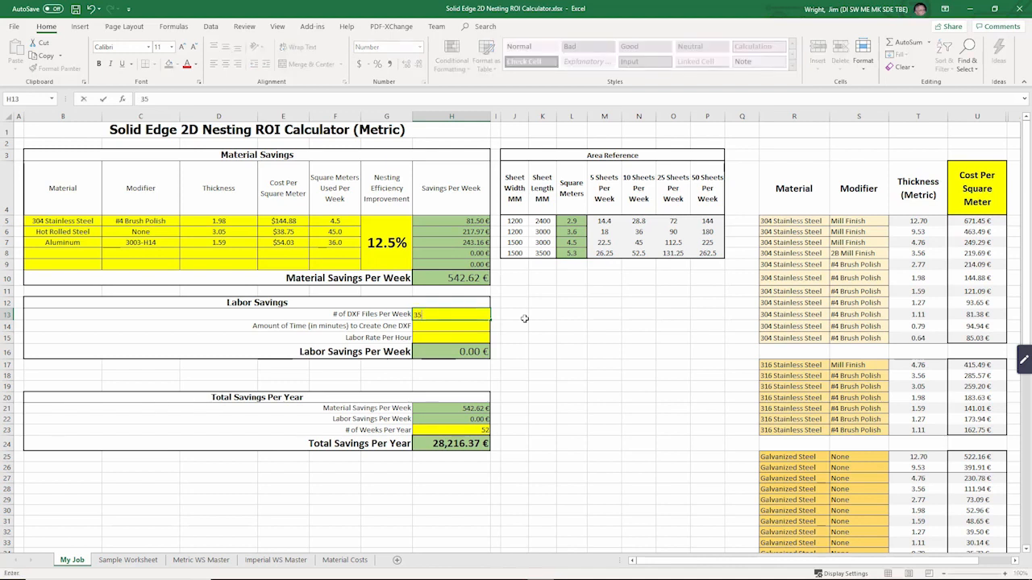
pyautogui.press('Return')
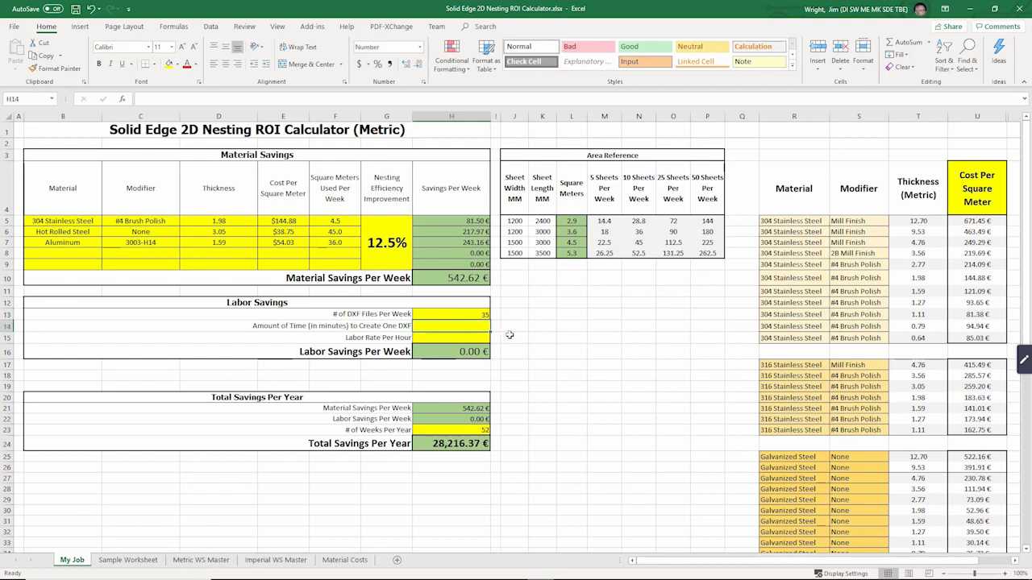
pyautogui.write('3')
pyautogui.press('Return')
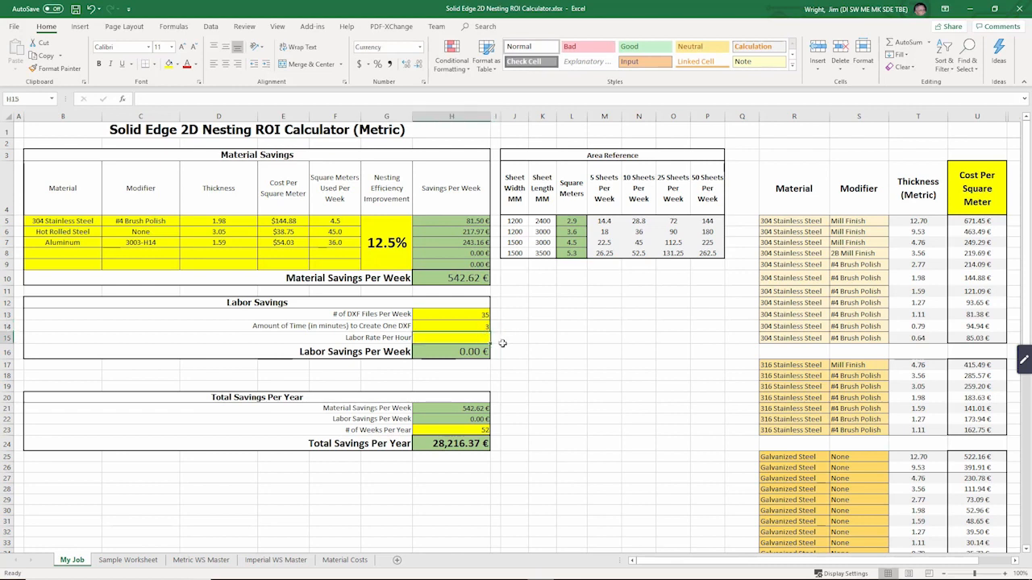
pyautogui.write('3')
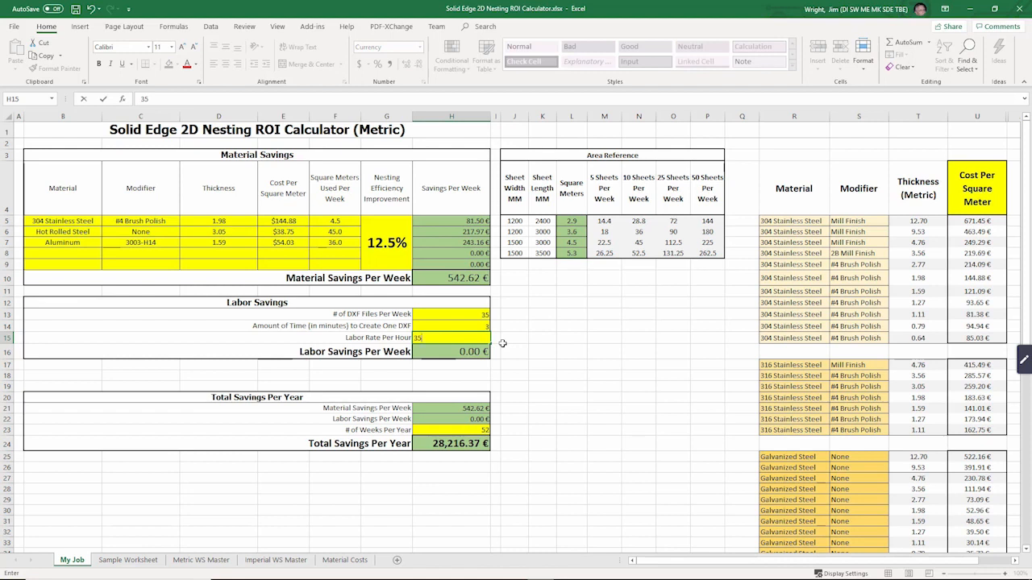
pyautogui.write('5')
pyautogui.press('Return')
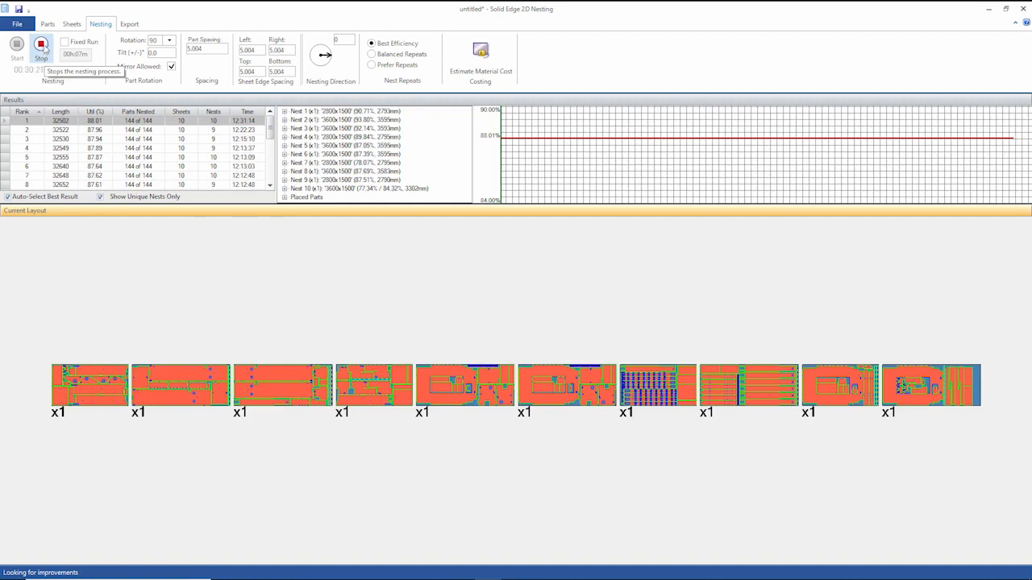
# - In Solid Edge 2D Nesting, estimate the material cost of the rank 22 nesting result at $100.00 per square meter
pyautogui.moveTo(270, 126); pyautogui.dragTo(270, 179)
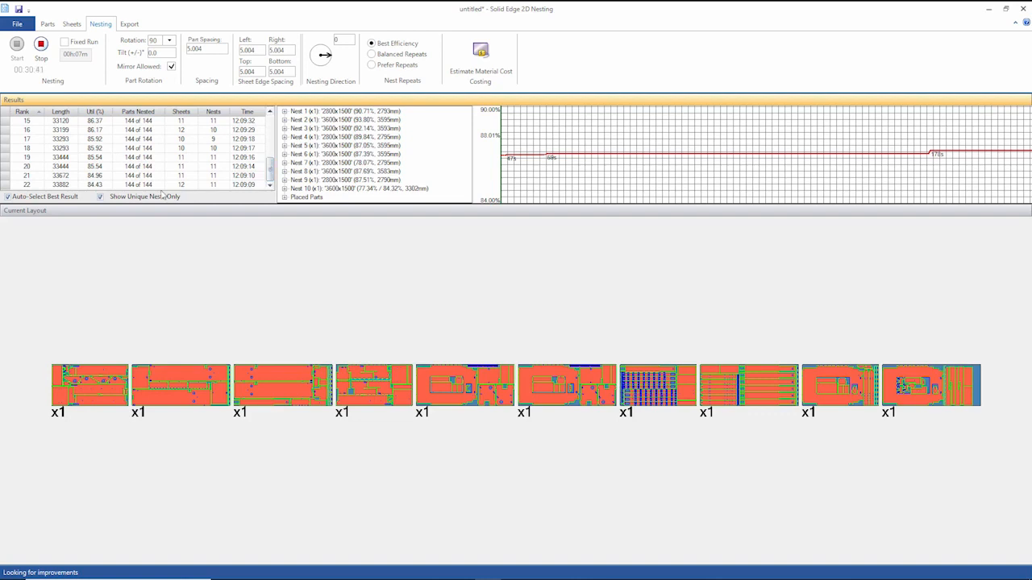
pyautogui.click(71, 186)
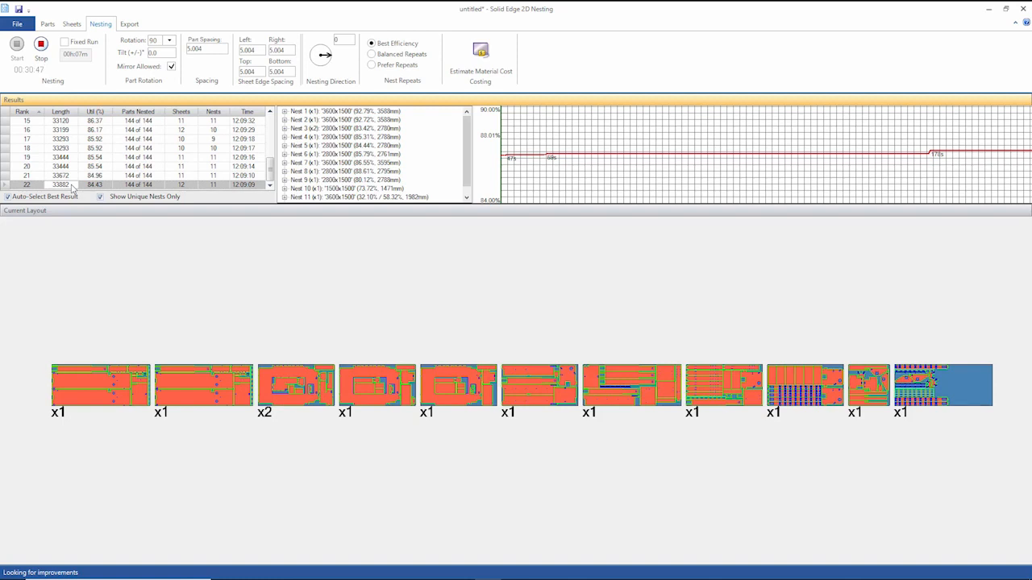
pyautogui.click(479, 60)
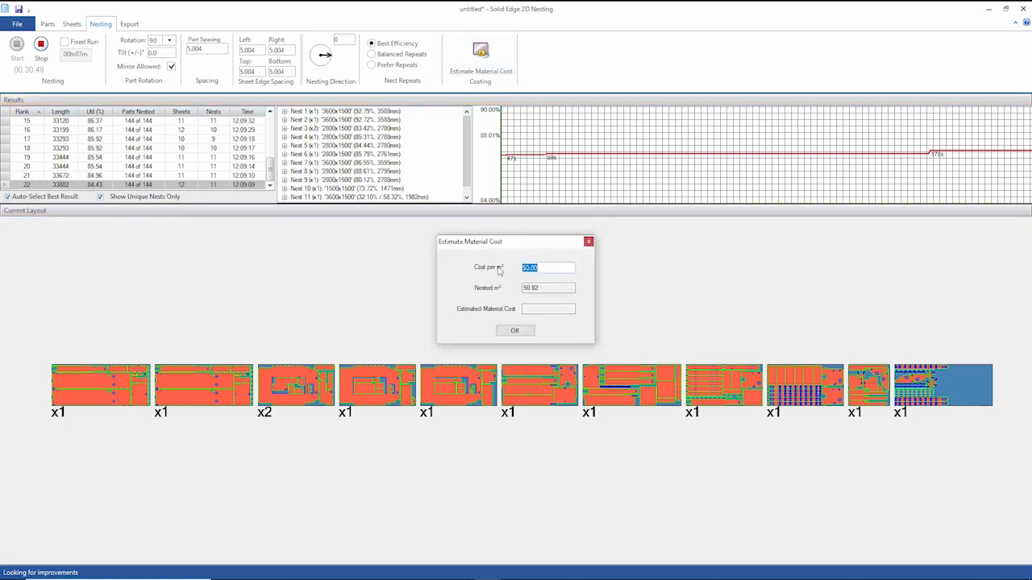
pyautogui.write('100')
pyautogui.press('Tab')
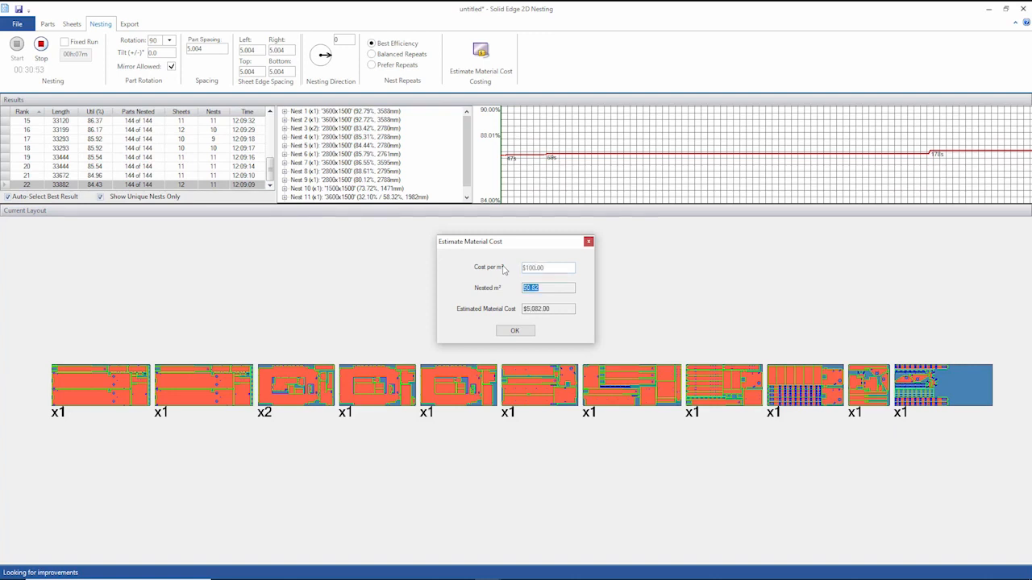
pyautogui.click(588, 241)
# - Select the rank 1 nesting result and estimate its material cost at $100.00 per square meter
pyautogui.moveTo(271, 167); pyautogui.dragTo(271, 120)
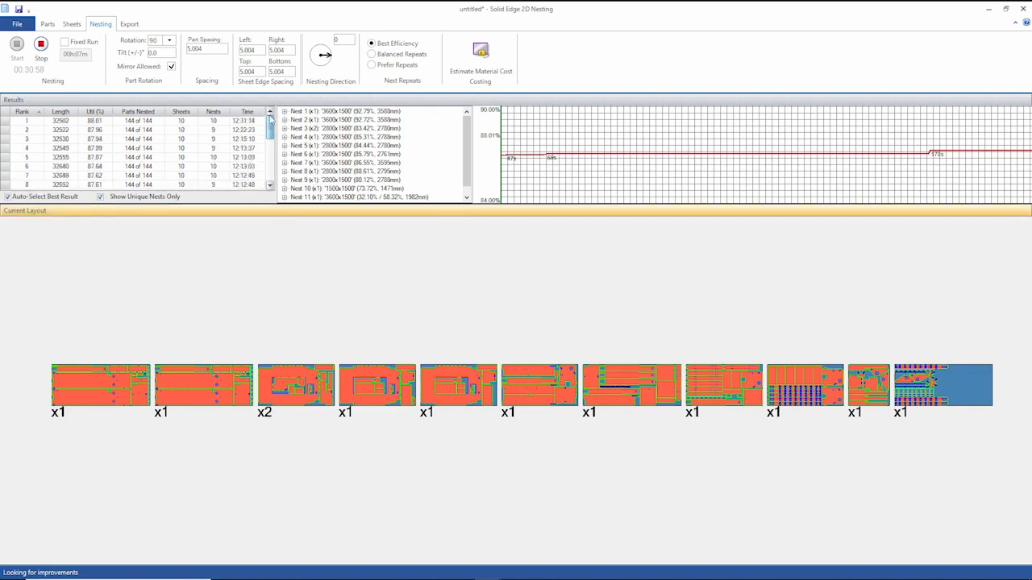
pyautogui.click(105, 123)
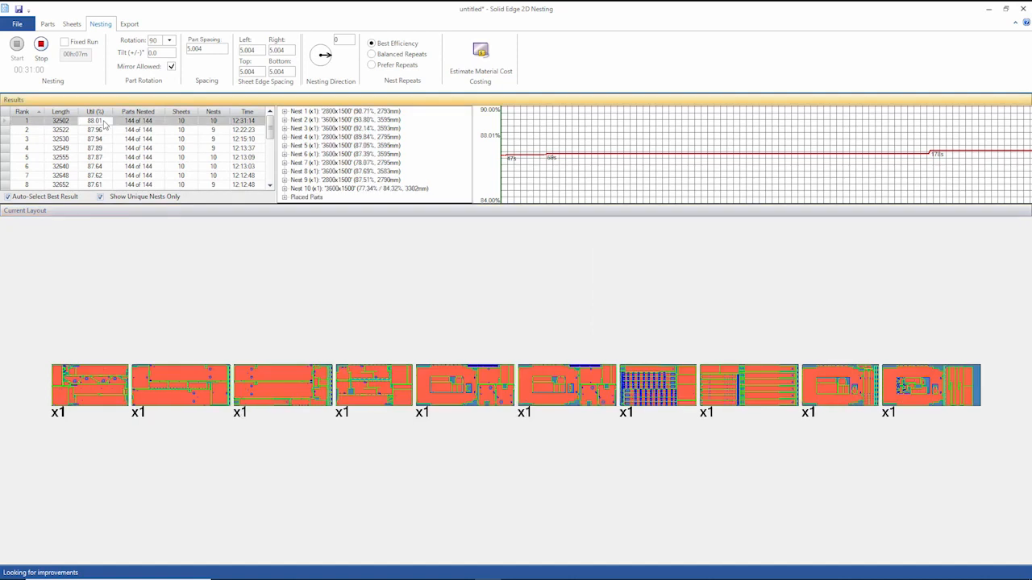
pyautogui.click(481, 57)
pyautogui.write('100')
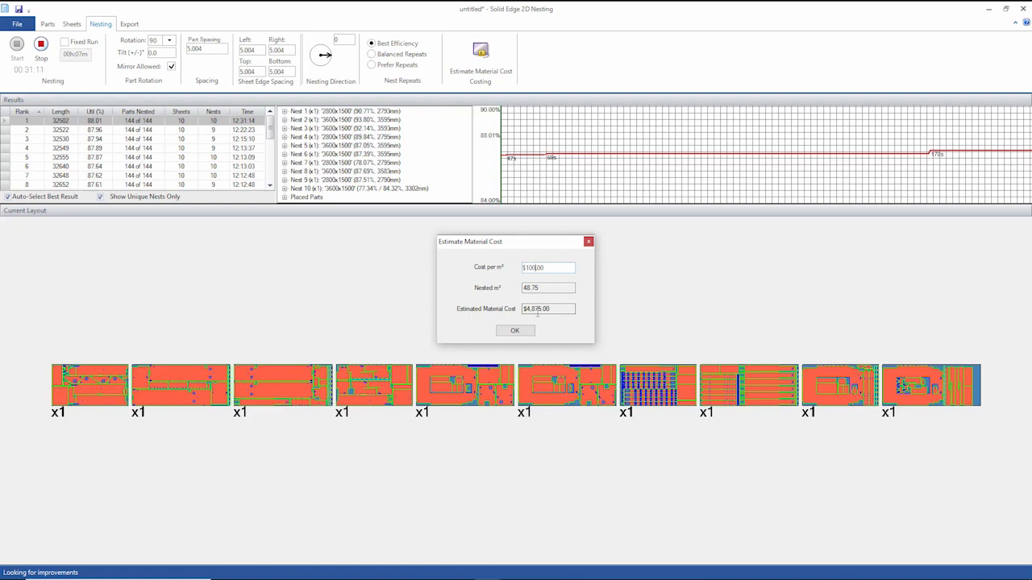
pyautogui.click(514, 330)
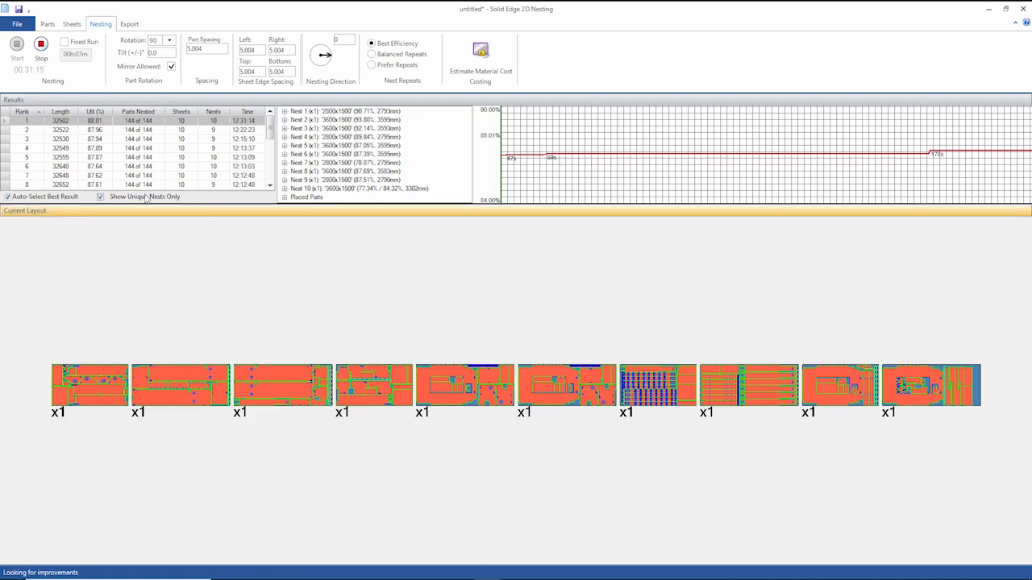
# - Stop the nesting run and export the rank 1 nests to Solid Edge with the existing export settings, using the ISO Part.par template
pyautogui.click(40, 43)
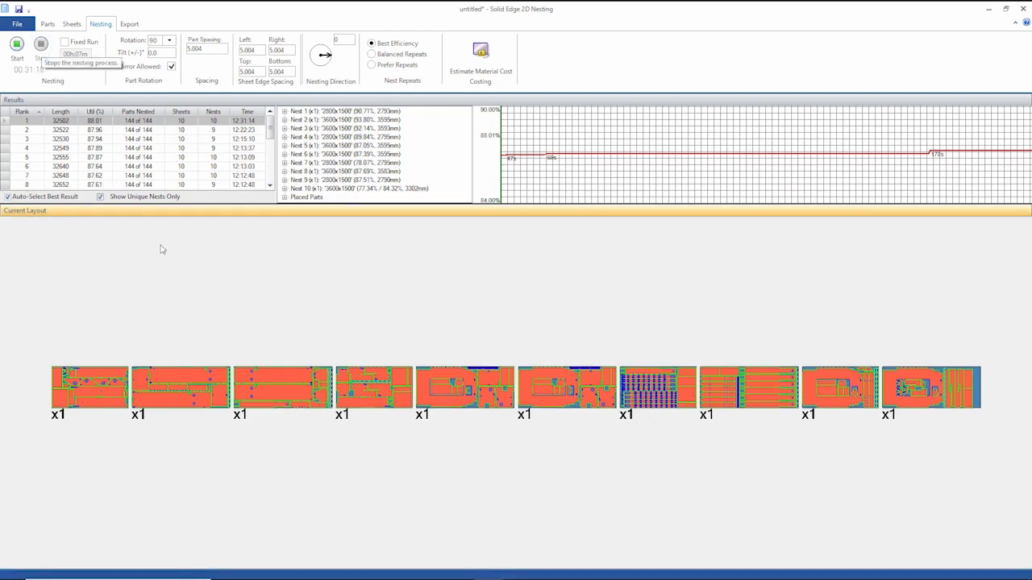
pyautogui.click(128, 24)
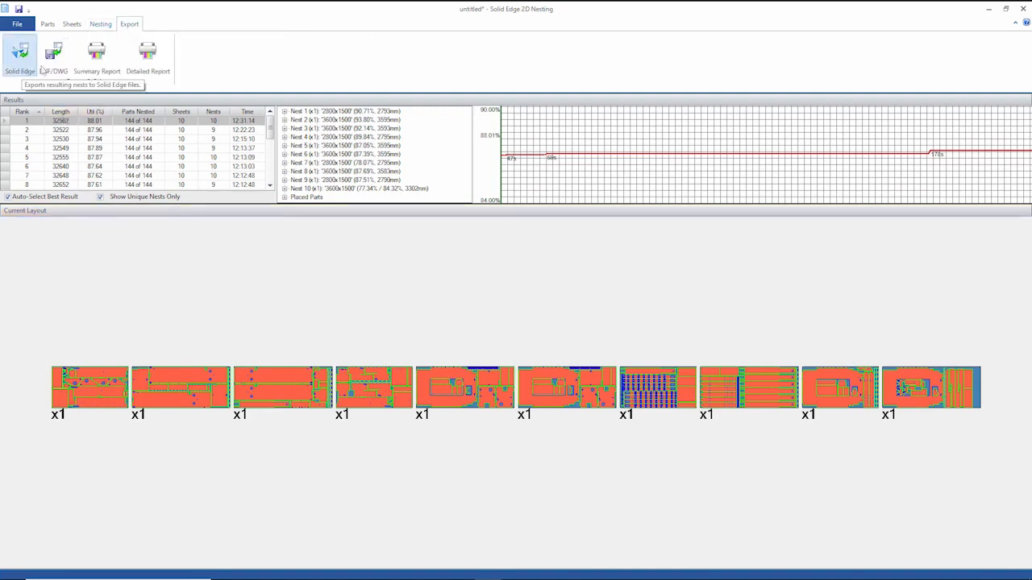
pyautogui.click(20, 61)
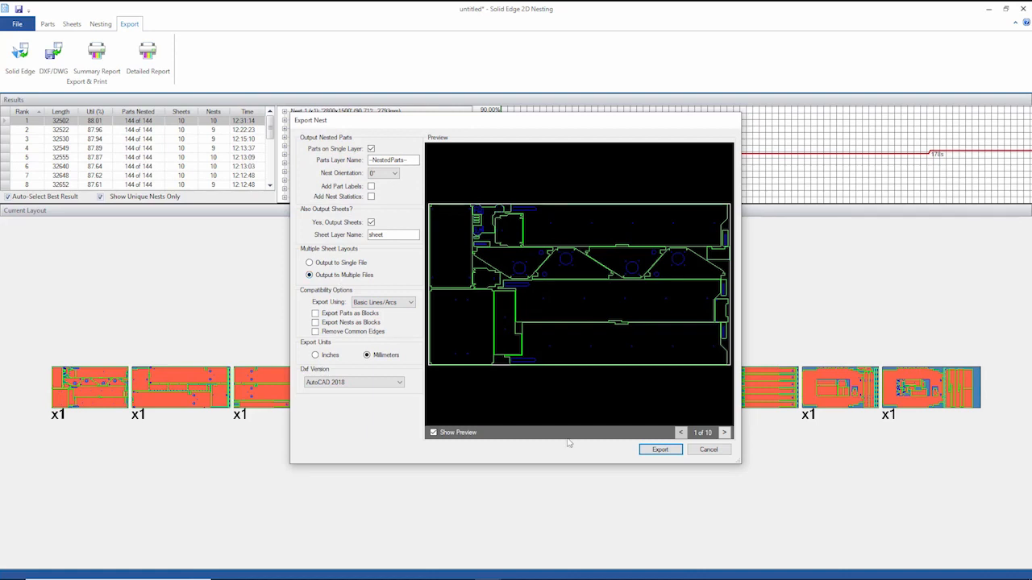
pyautogui.click(657, 451)
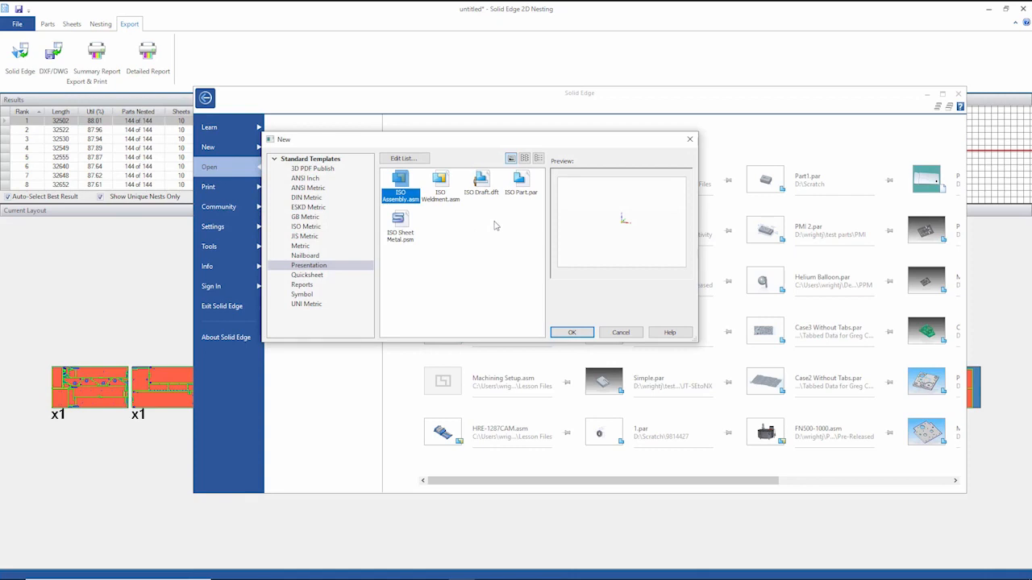
pyautogui.click(523, 182)
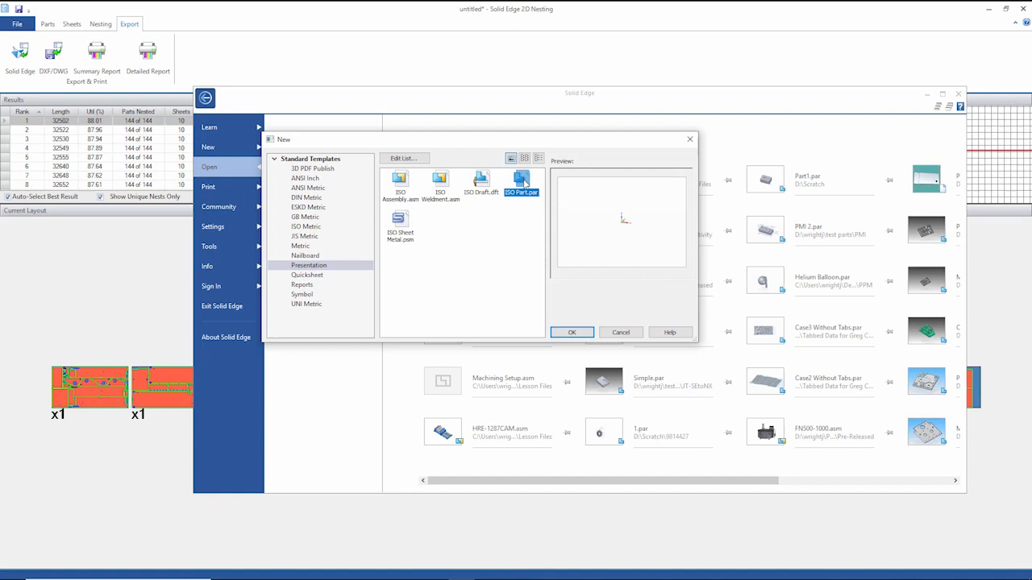
pyautogui.click(572, 332)
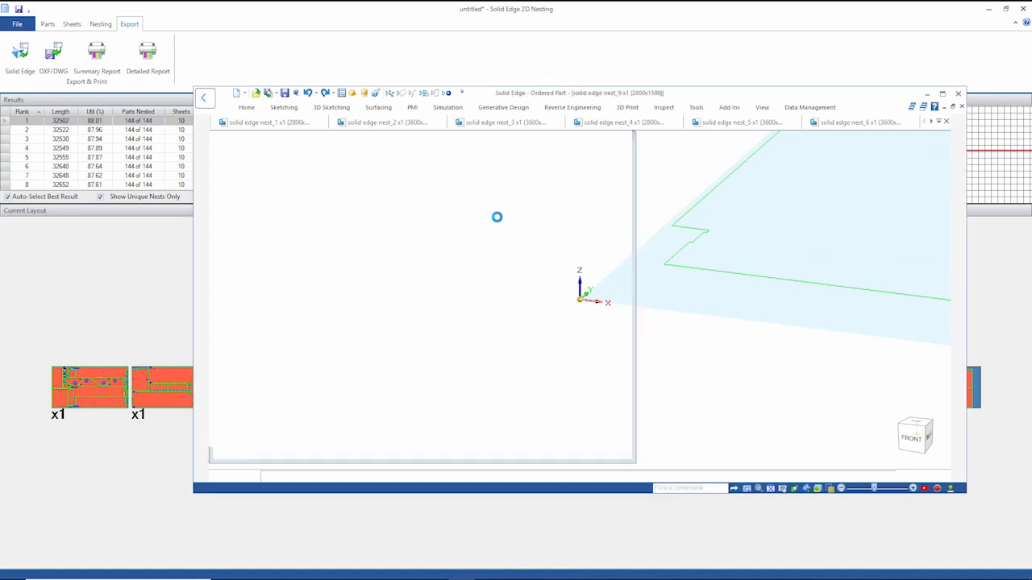
# - Switch to Solid Edge, maximize its window and show the exported part document solid edge nest_8 x1 (3600x1500)
pyautogui.click(942, 93)
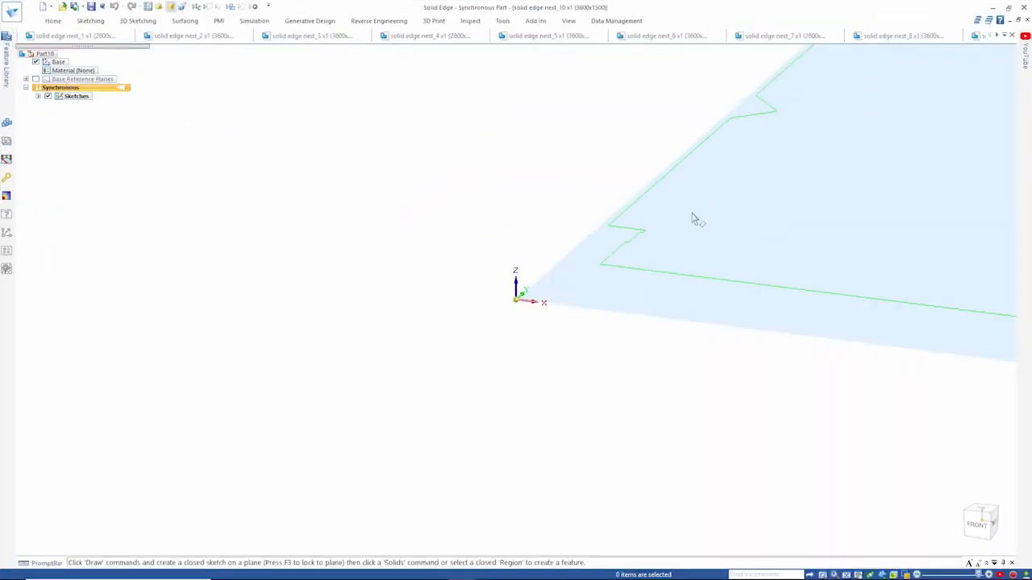
pyautogui.click(771, 36)
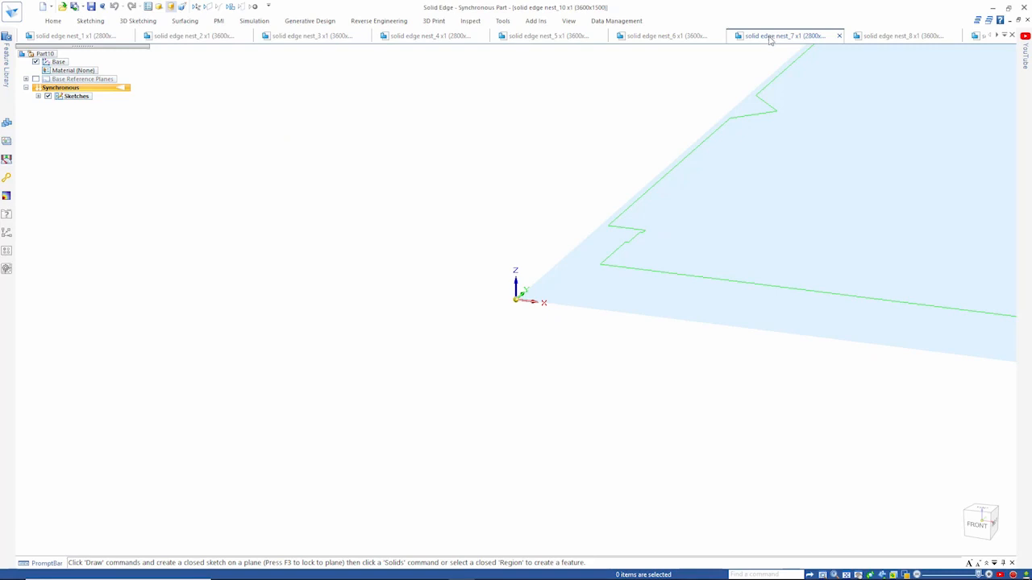
pyautogui.click(886, 36)
pyautogui.rightClick(450, 200)
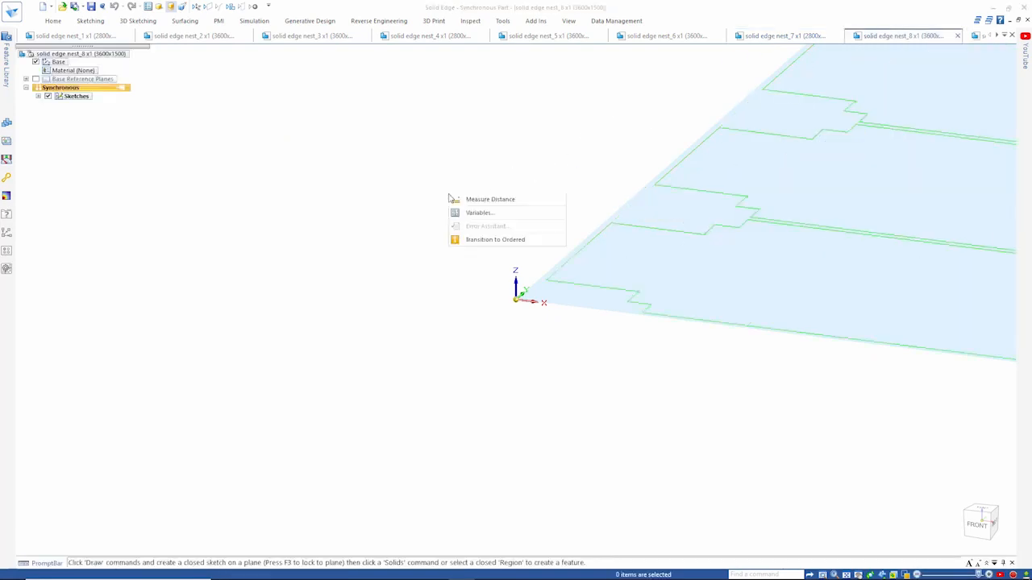
pyautogui.click(466, 223)
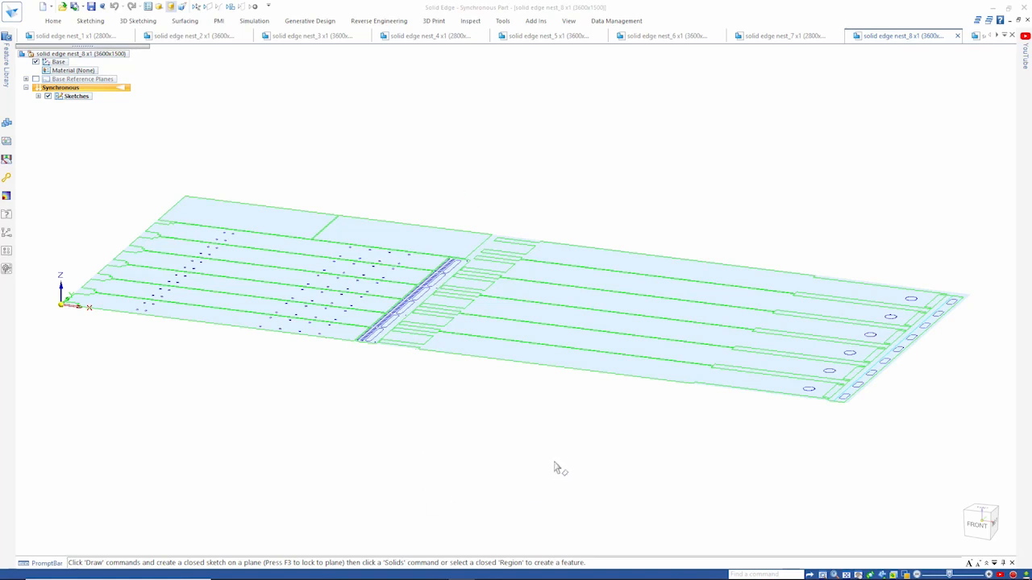
# - Extrude the six long slotted part regions on one half of the nested sheet downward by 2 mm
pyautogui.click(557, 362)
pyautogui.keyDown('ctrl'); pyautogui.click(583, 347); pyautogui.keyUp('ctrl')
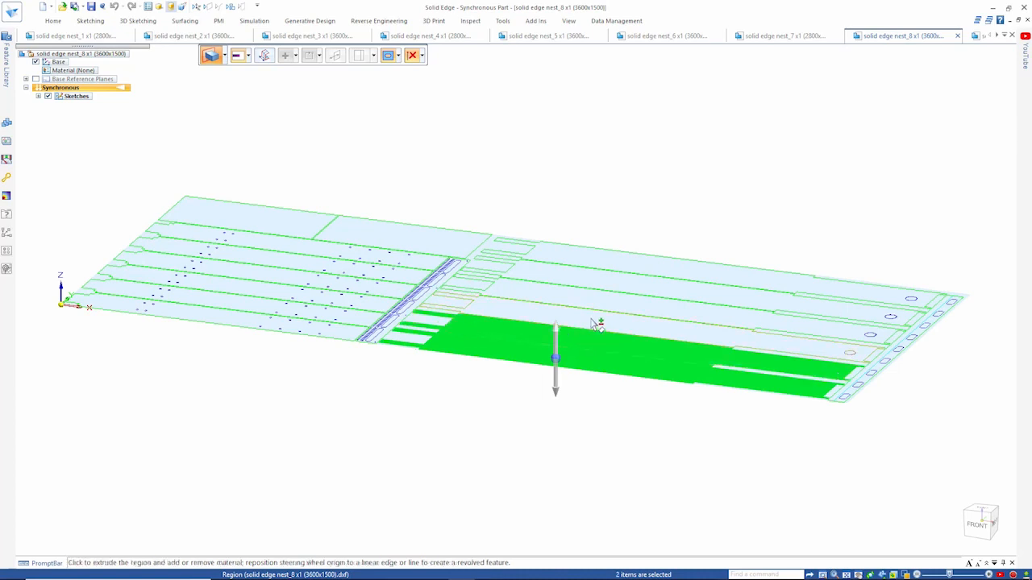
pyautogui.keyDown('ctrl'); pyautogui.click(597, 321); pyautogui.keyUp('ctrl')
pyautogui.keyDown('ctrl'); pyautogui.click(614, 297); pyautogui.keyUp('ctrl')
pyautogui.keyDown('ctrl'); pyautogui.click(625, 282); pyautogui.keyUp('ctrl')
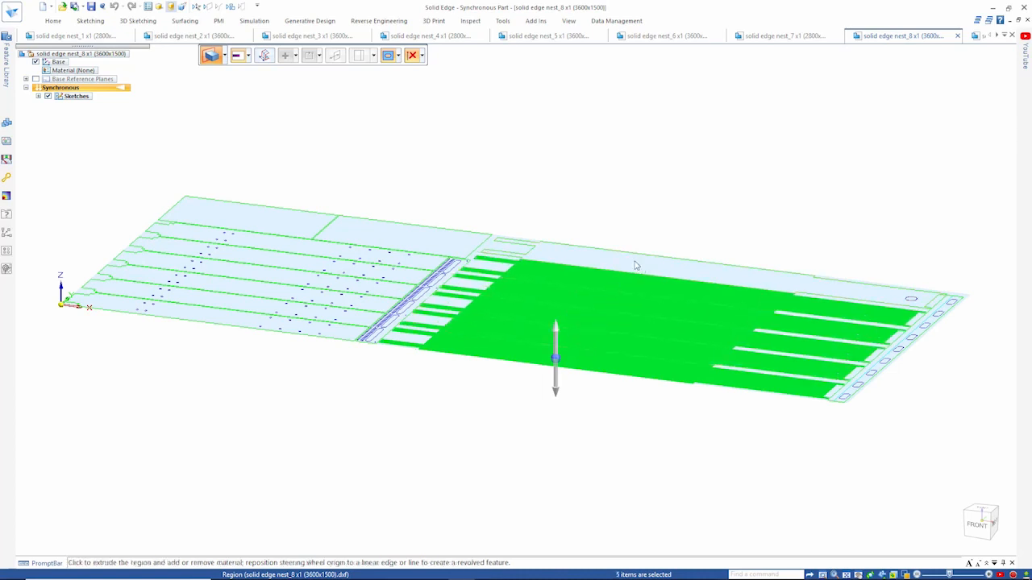
pyautogui.click(555, 388)
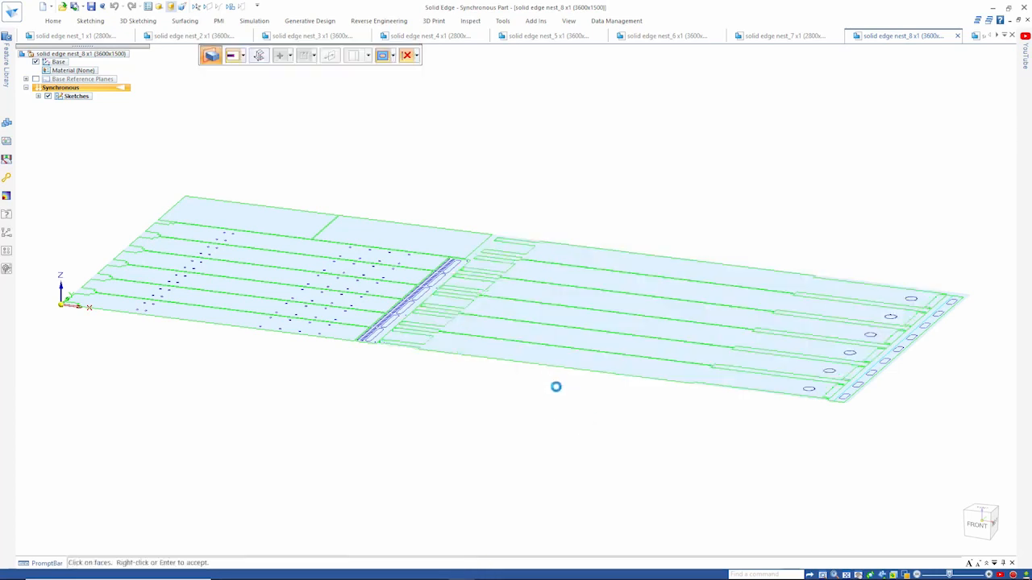
pyautogui.write('2')
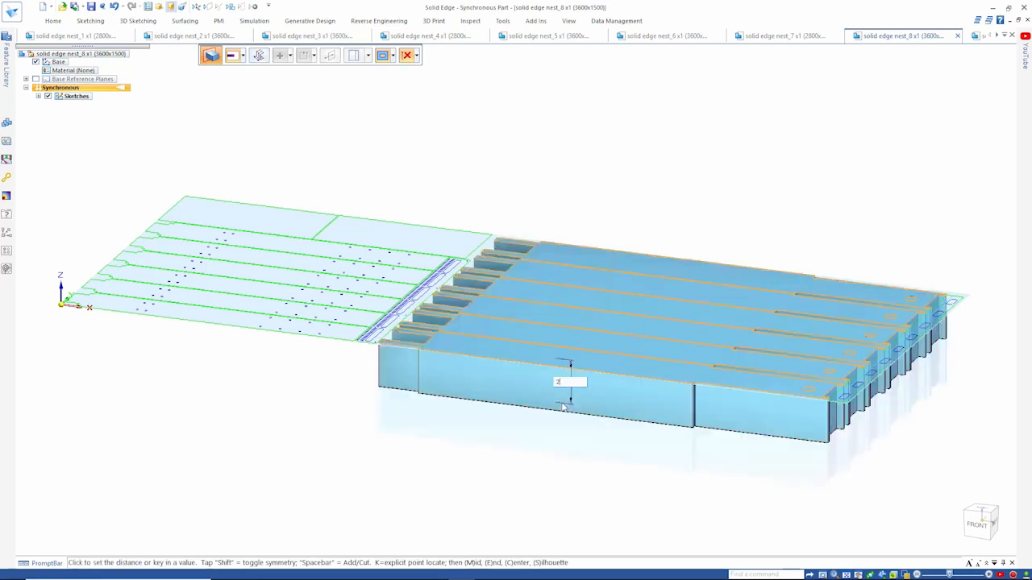
pyautogui.press('Return')
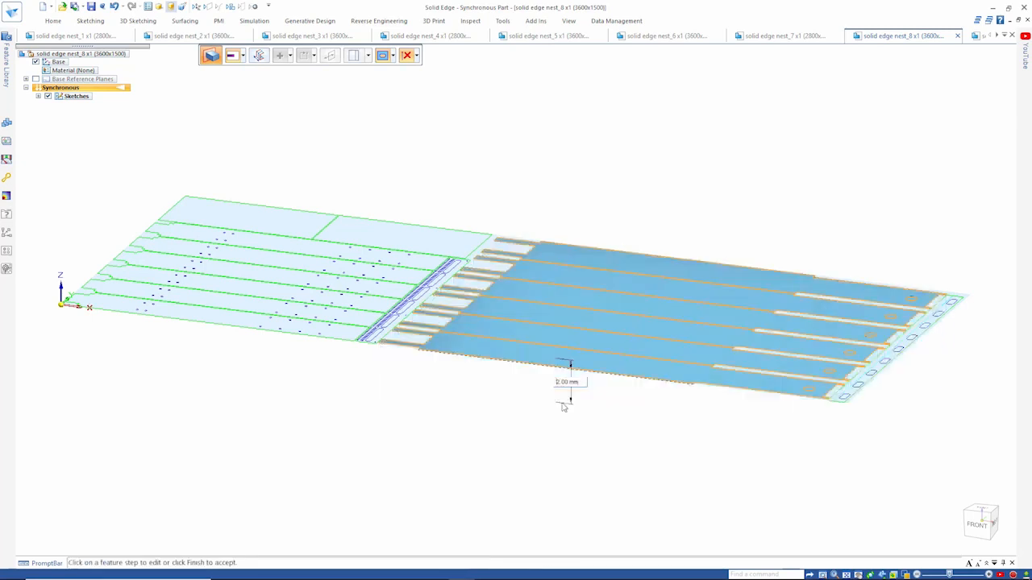